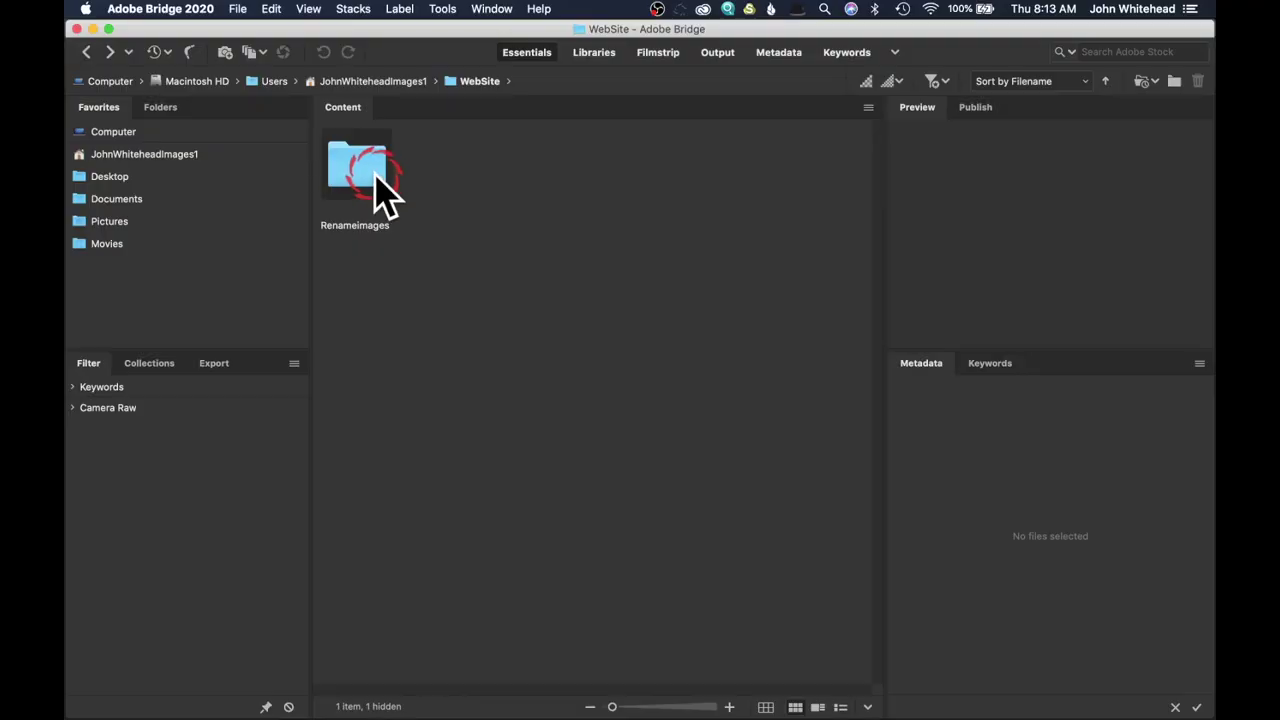
Open the Renameimages folder and select the seven images in its first row
click(358, 178)
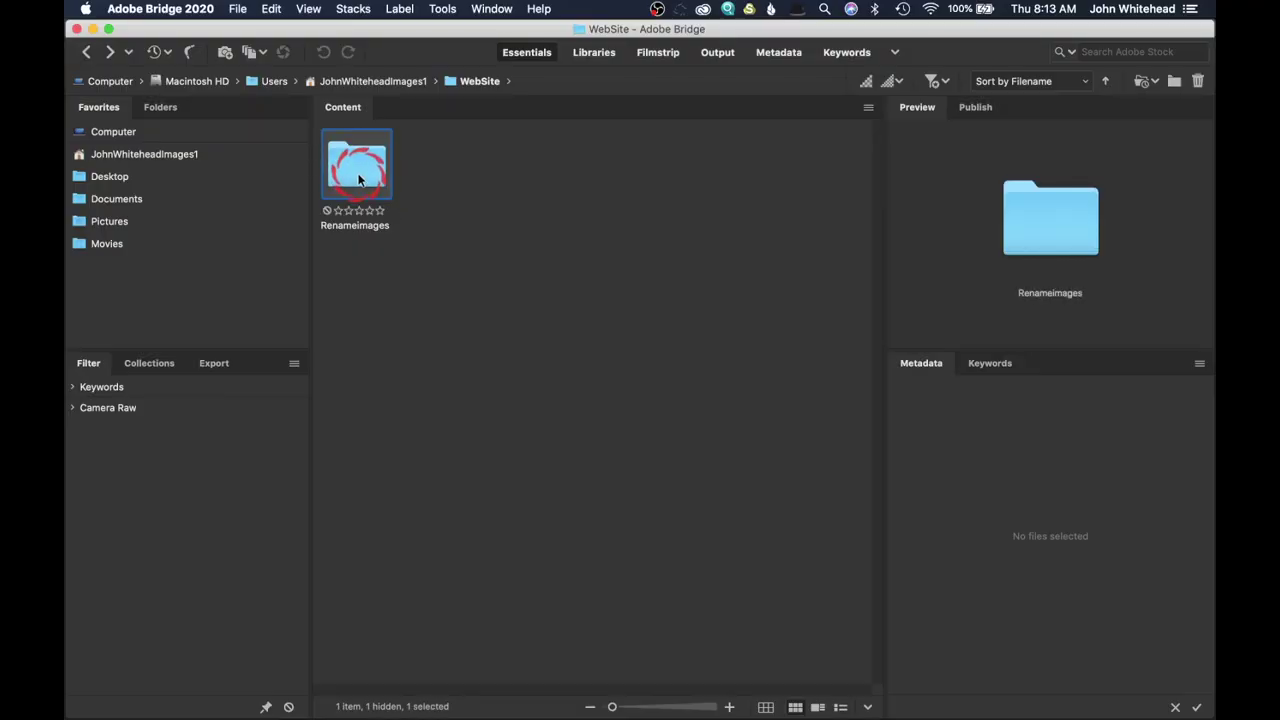
double_click(358, 178)
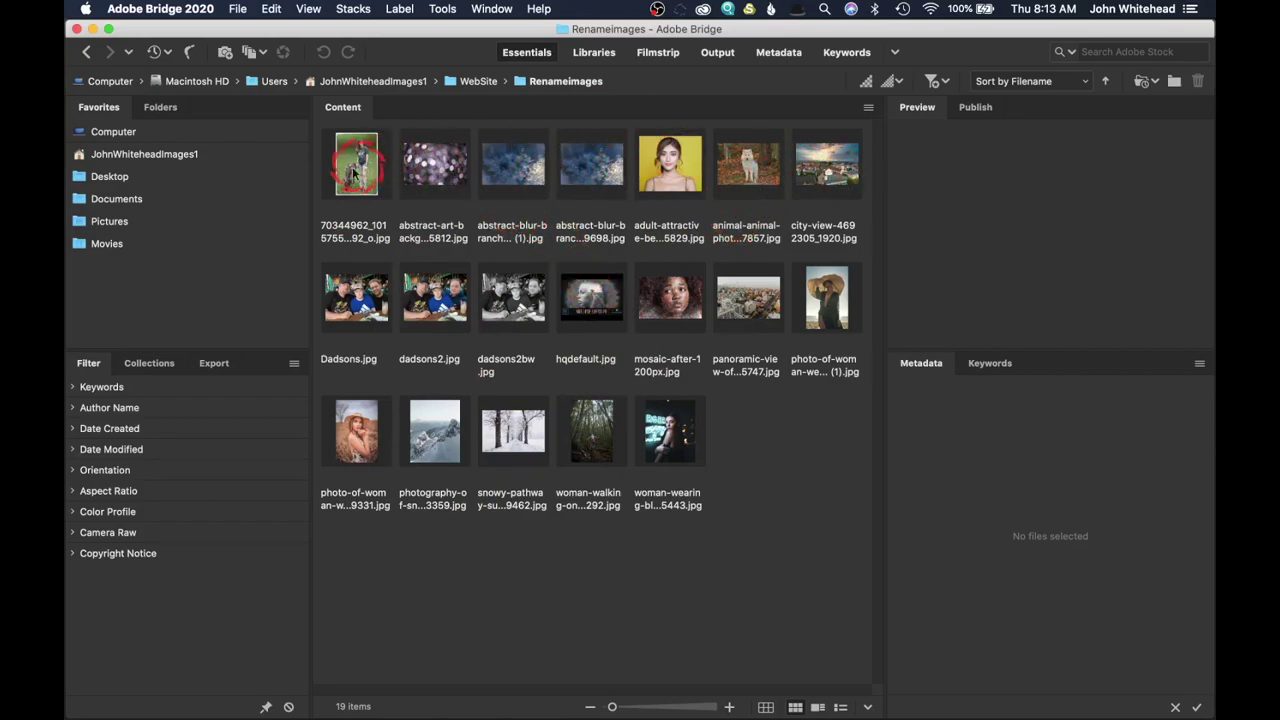
click(352, 163)
shift+click(801, 170)
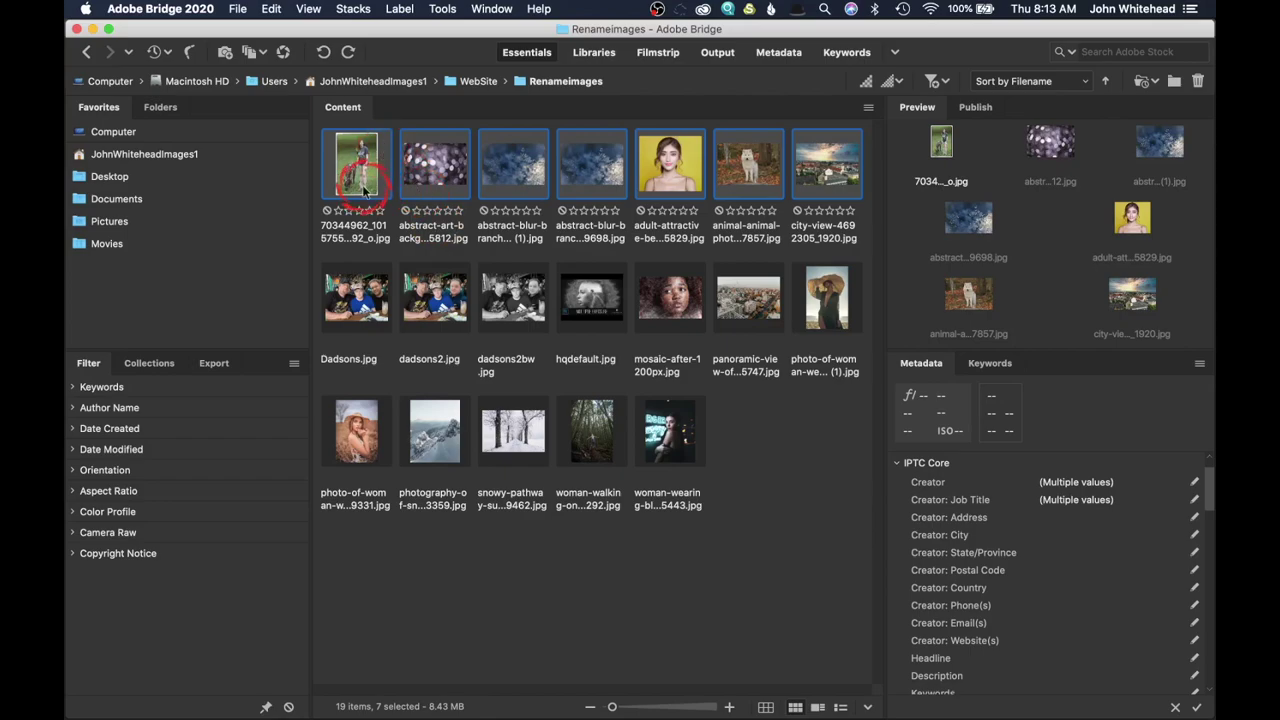
Move the selected images into a new folder named Moveto inside the WebSite folder
click(237, 9)
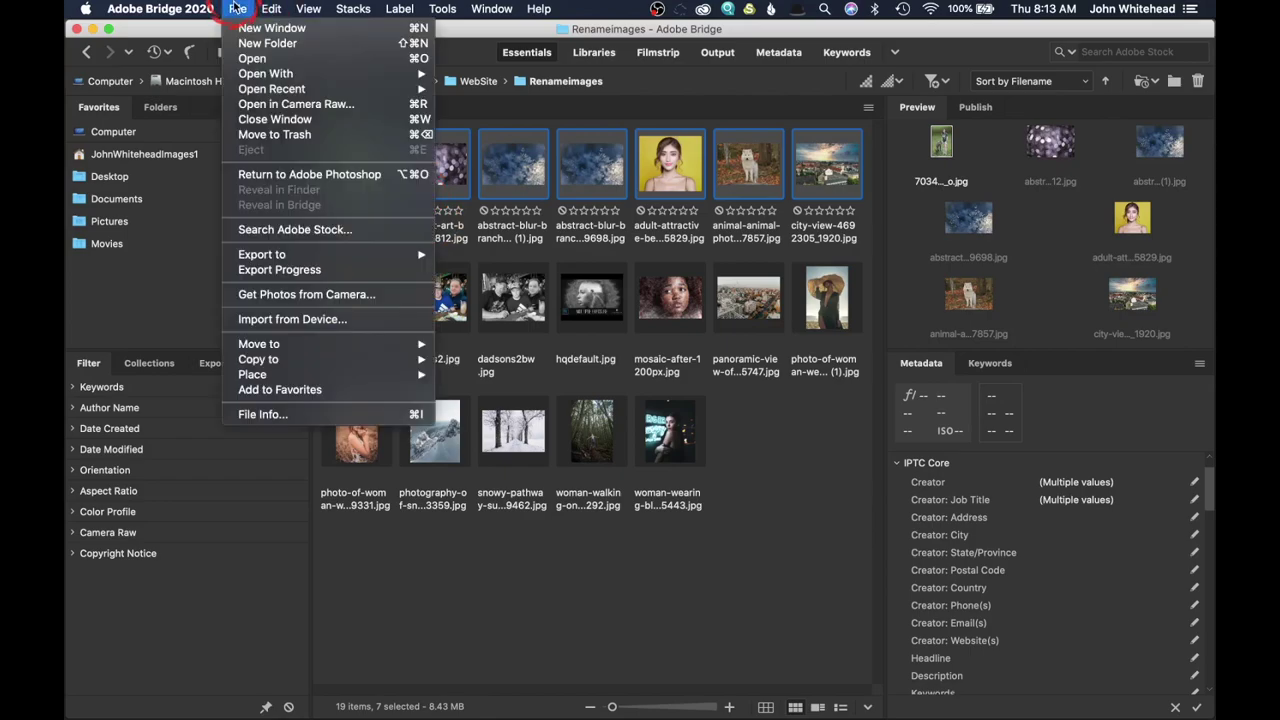
mouse_move(307, 350)
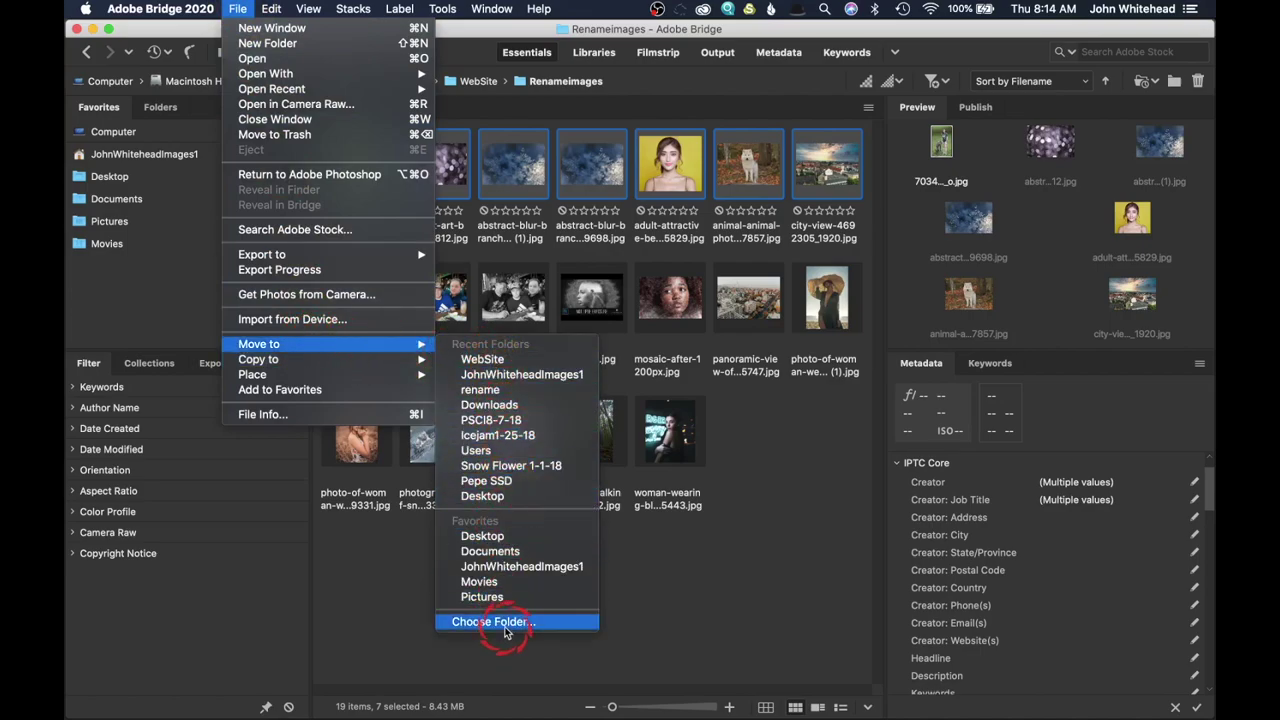
mouse_move(265, 359)
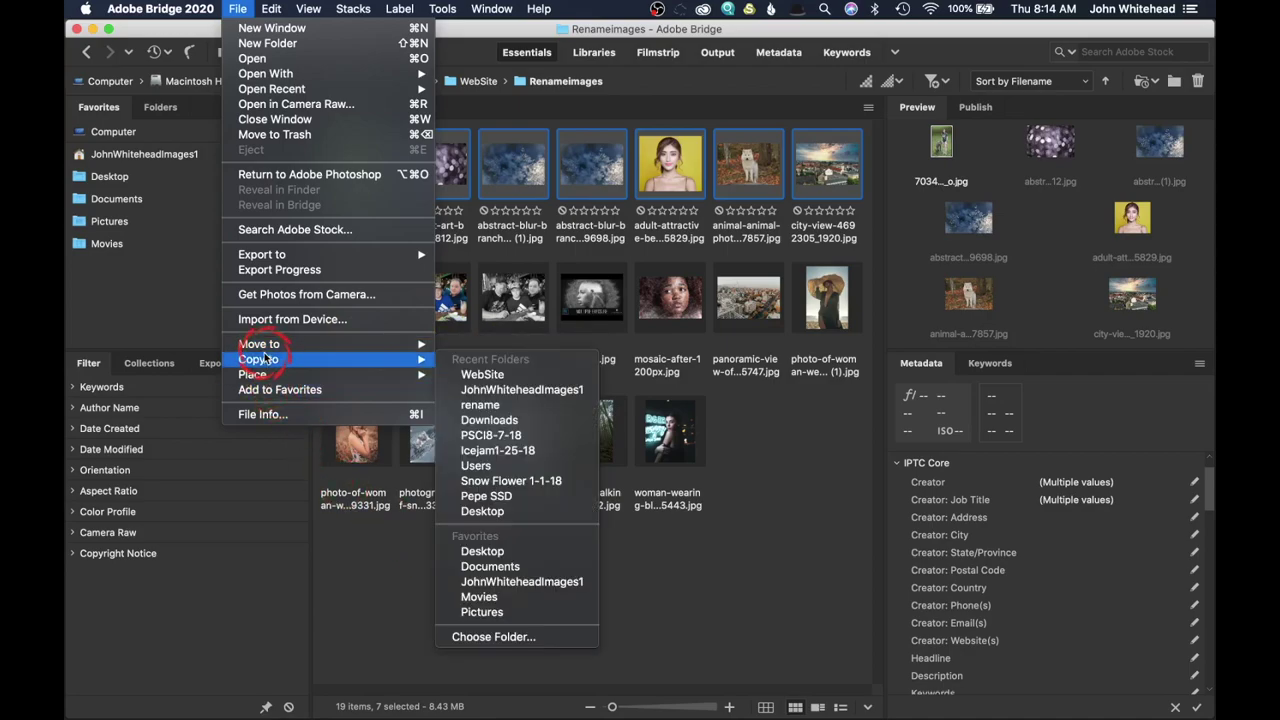
mouse_move(370, 344)
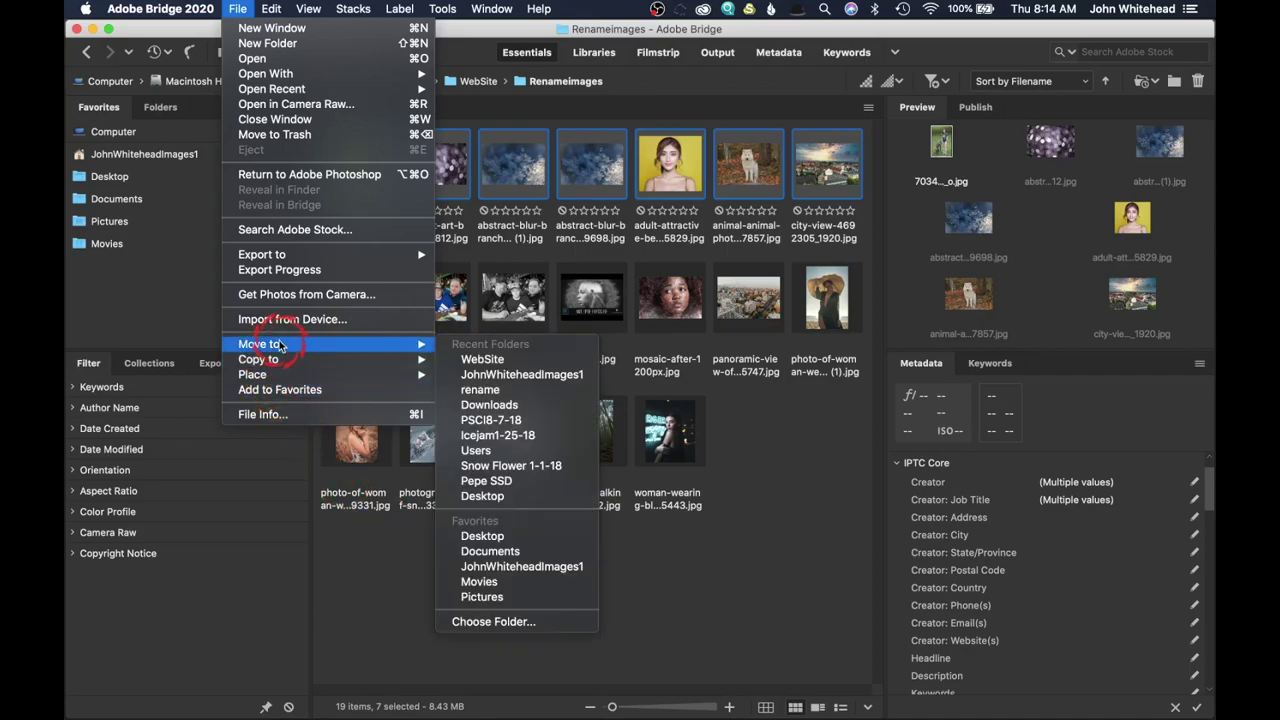
click(537, 624)
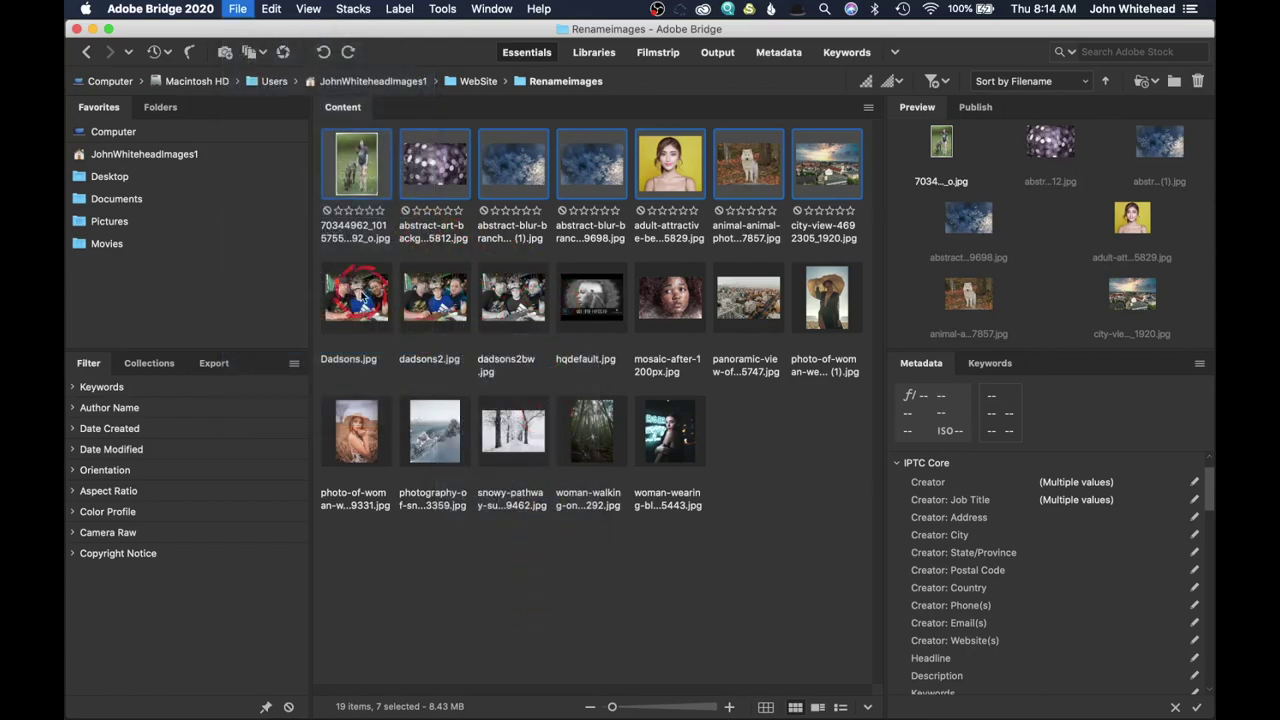
click(372, 236)
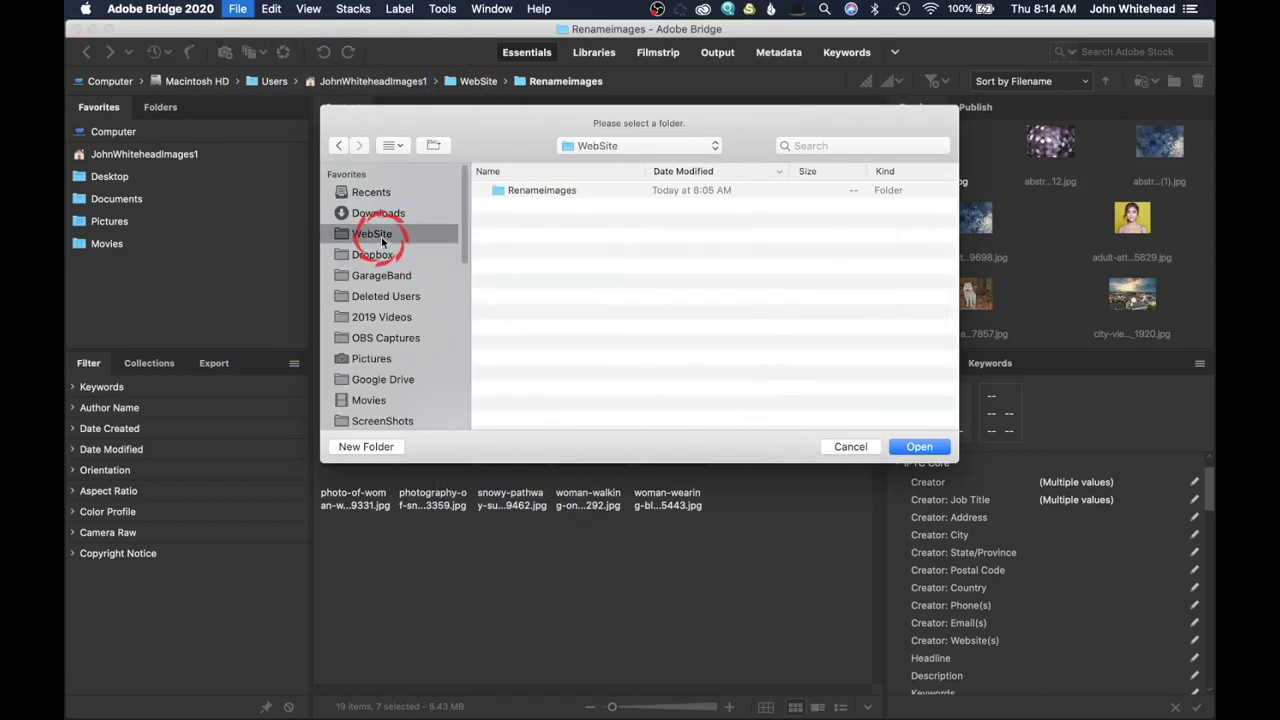
click(366, 447)
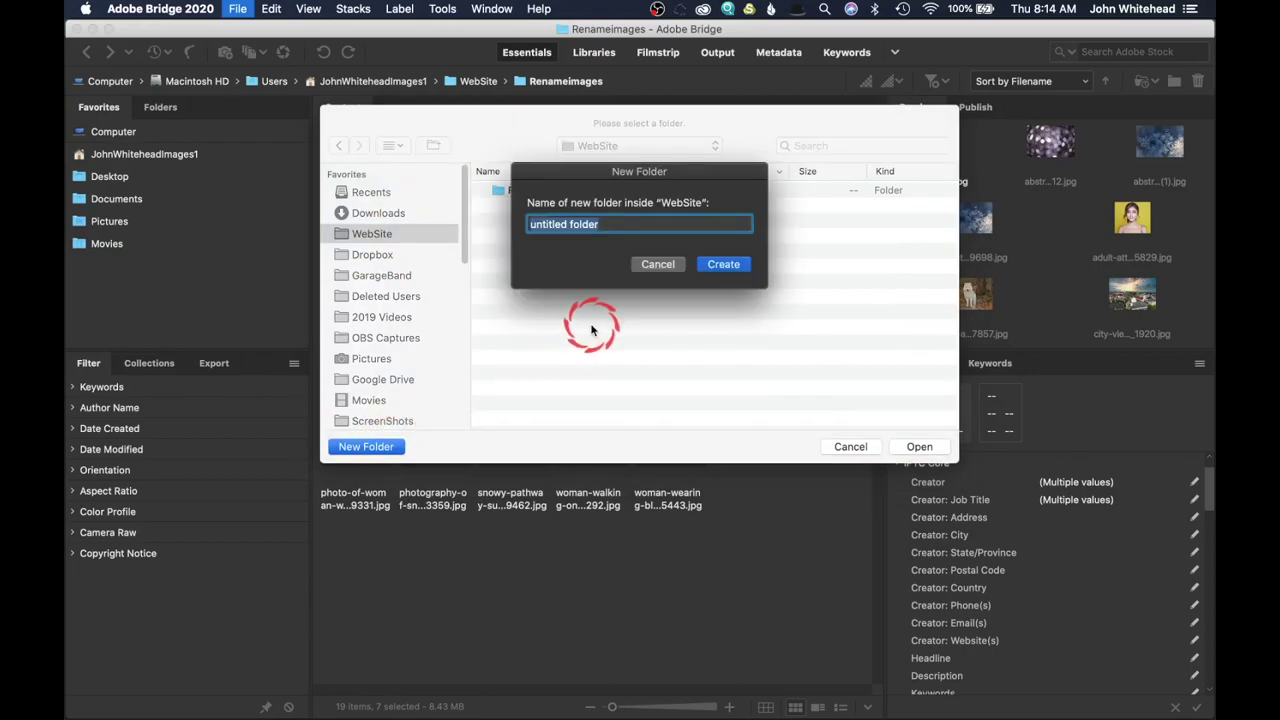
text(Move)
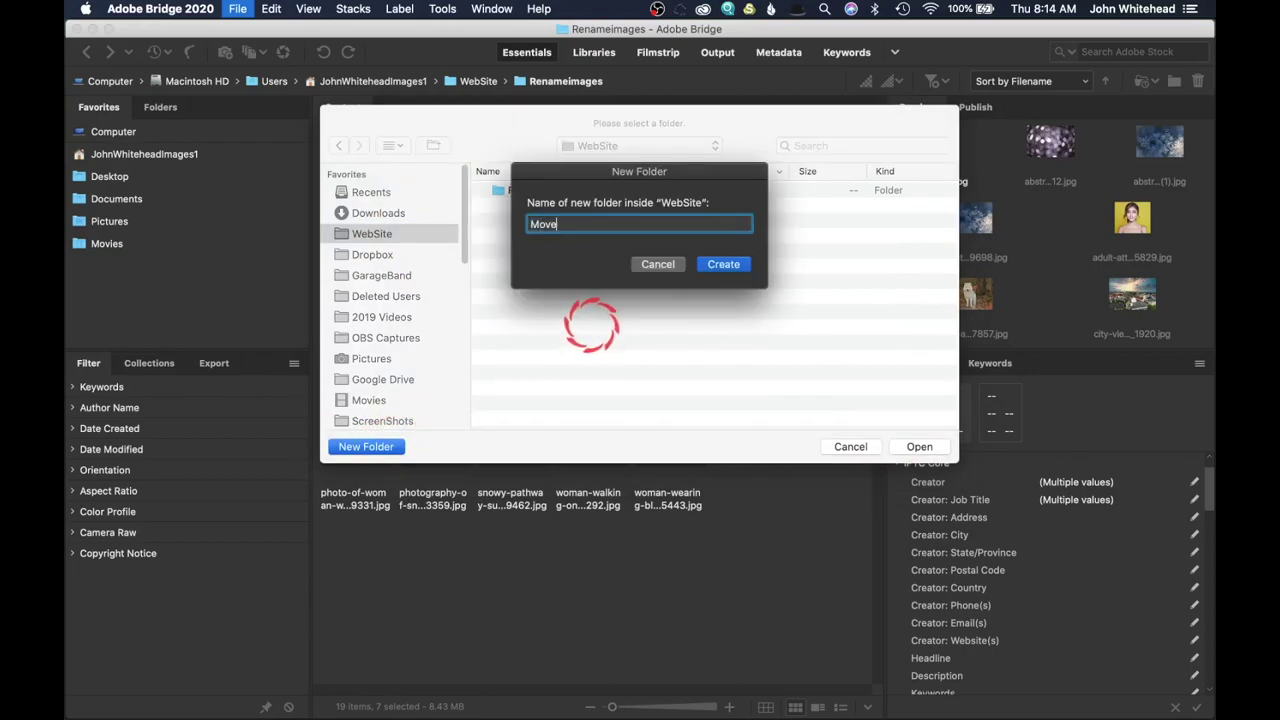
text(to)
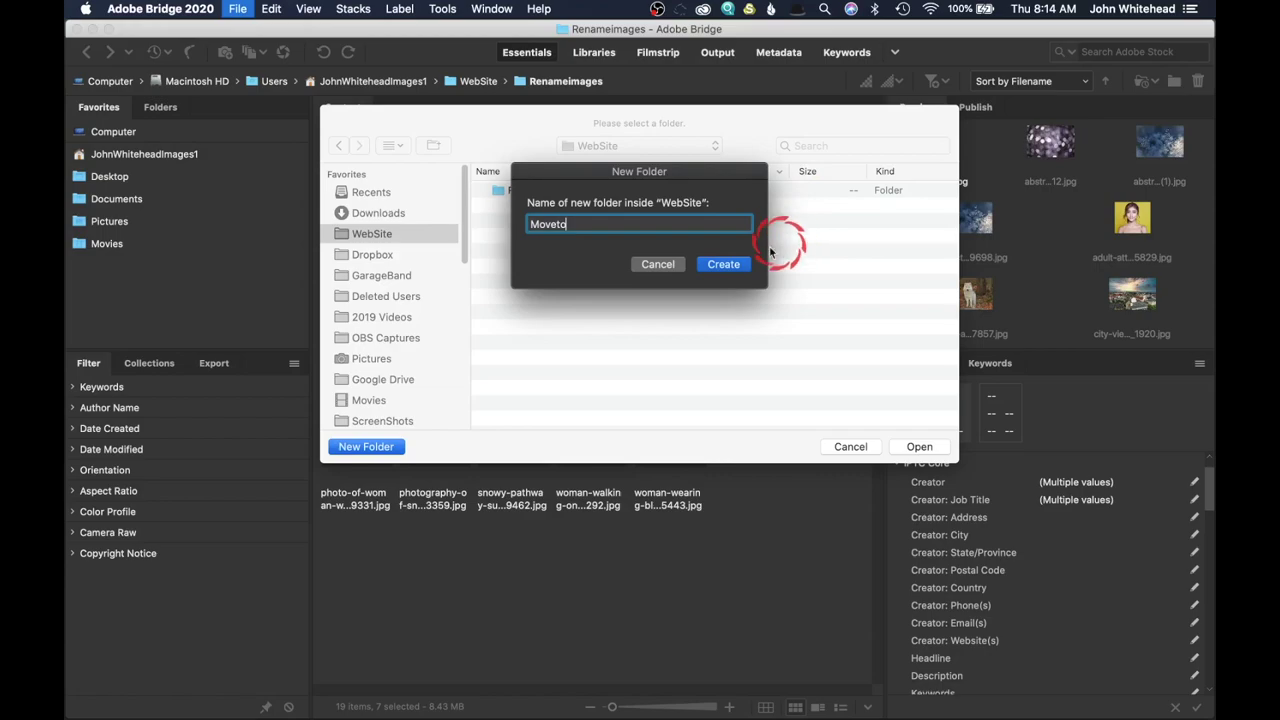
click(731, 271)
click(912, 446)
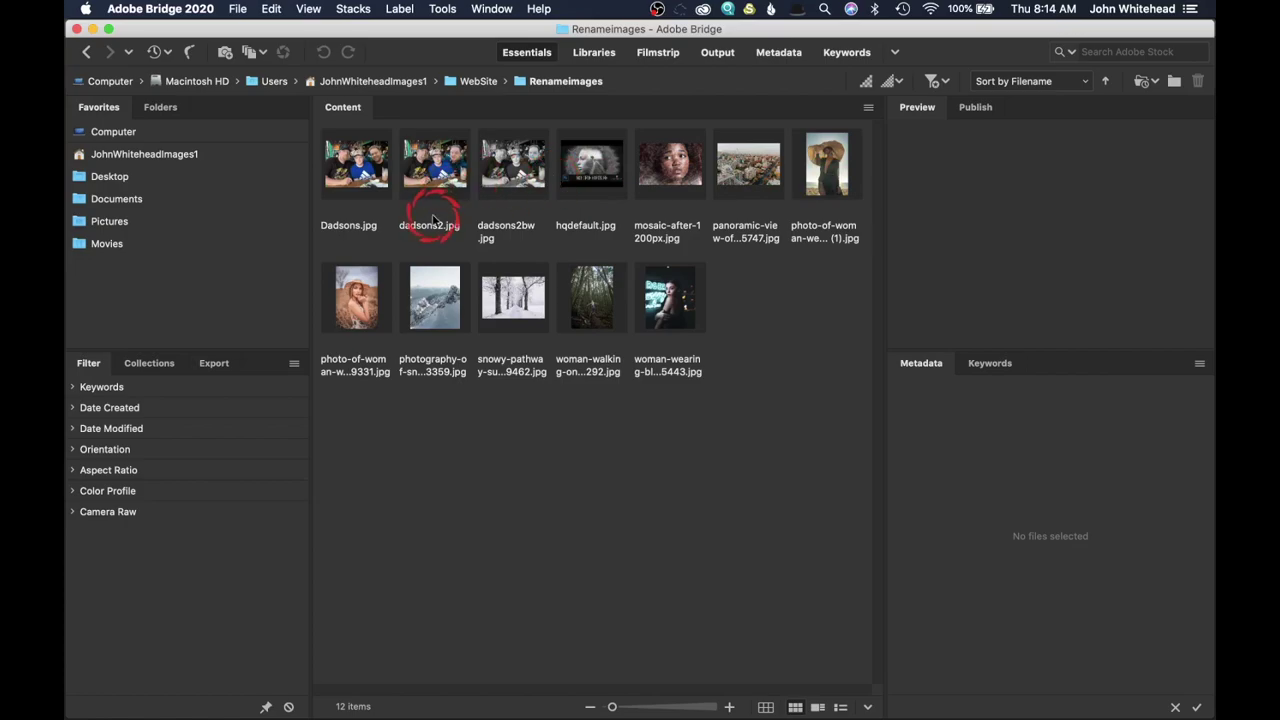
Go back to the WebSite folder and open the Moveto folder
click(85, 52)
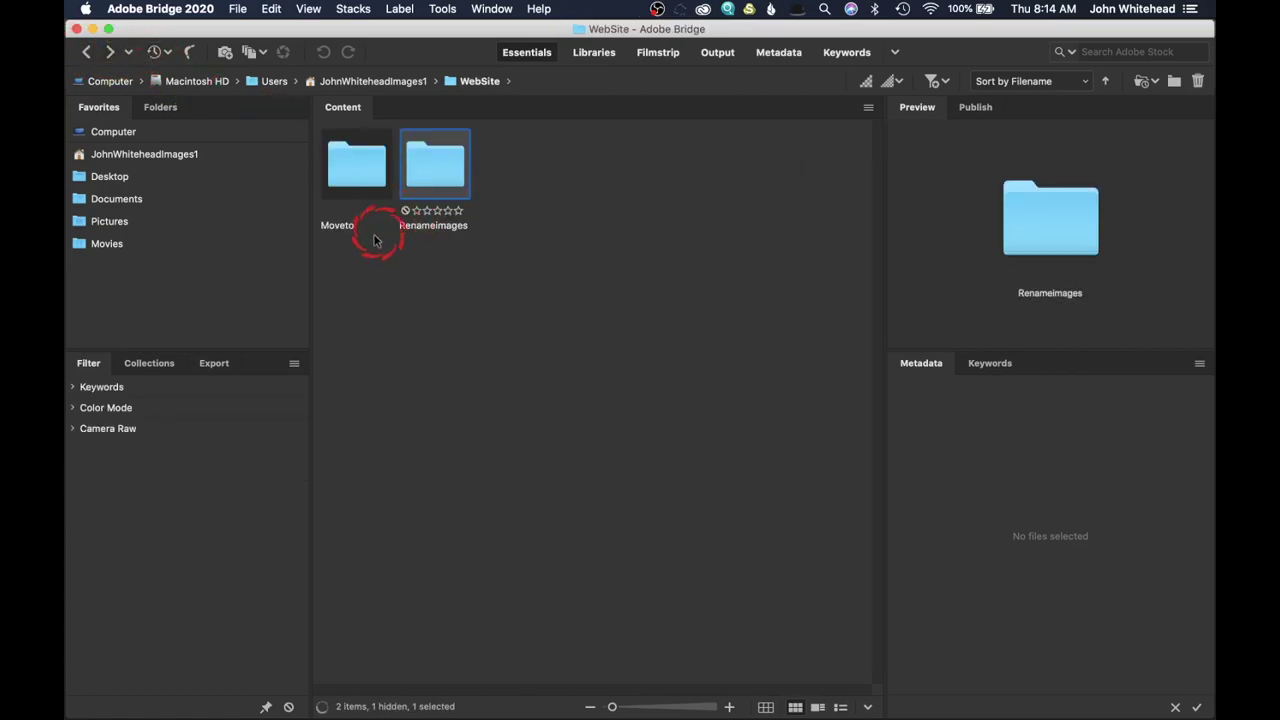
click(362, 174)
double_click(362, 174)
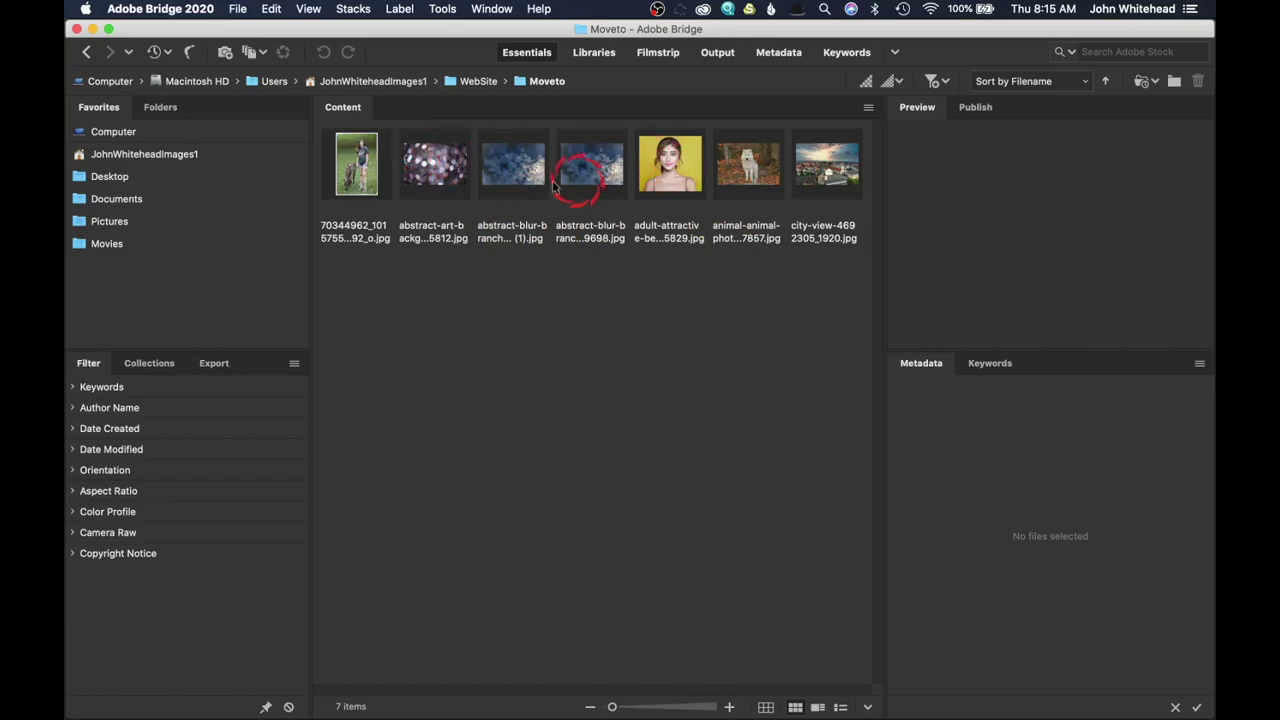
Select all seven images in the Moveto folder and start a Batch Rename on them
click(345, 170)
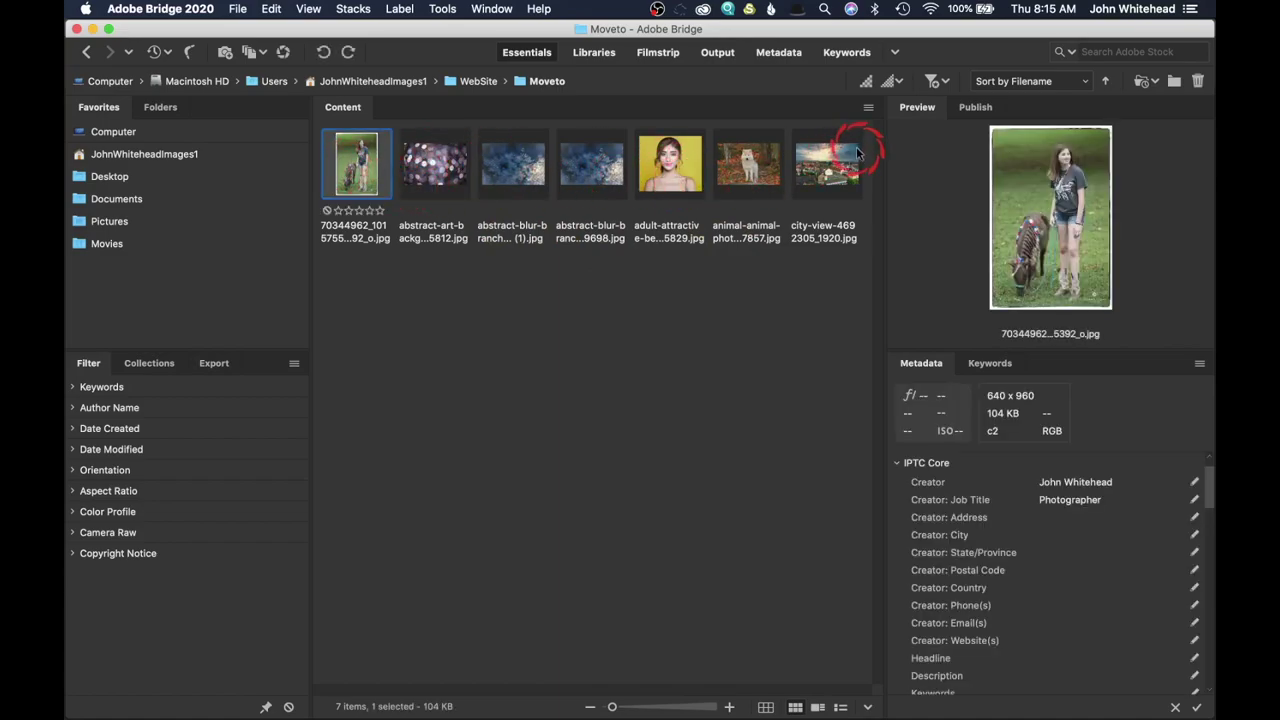
shift+click(840, 172)
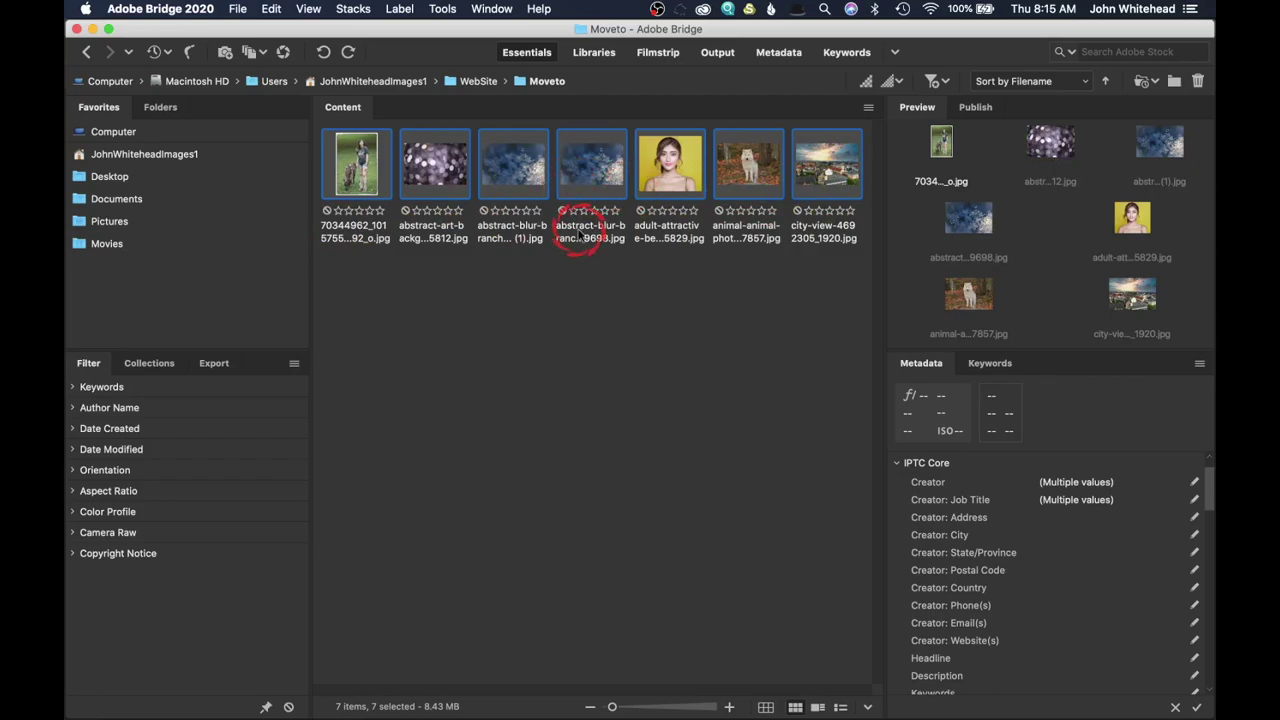
click(442, 8)
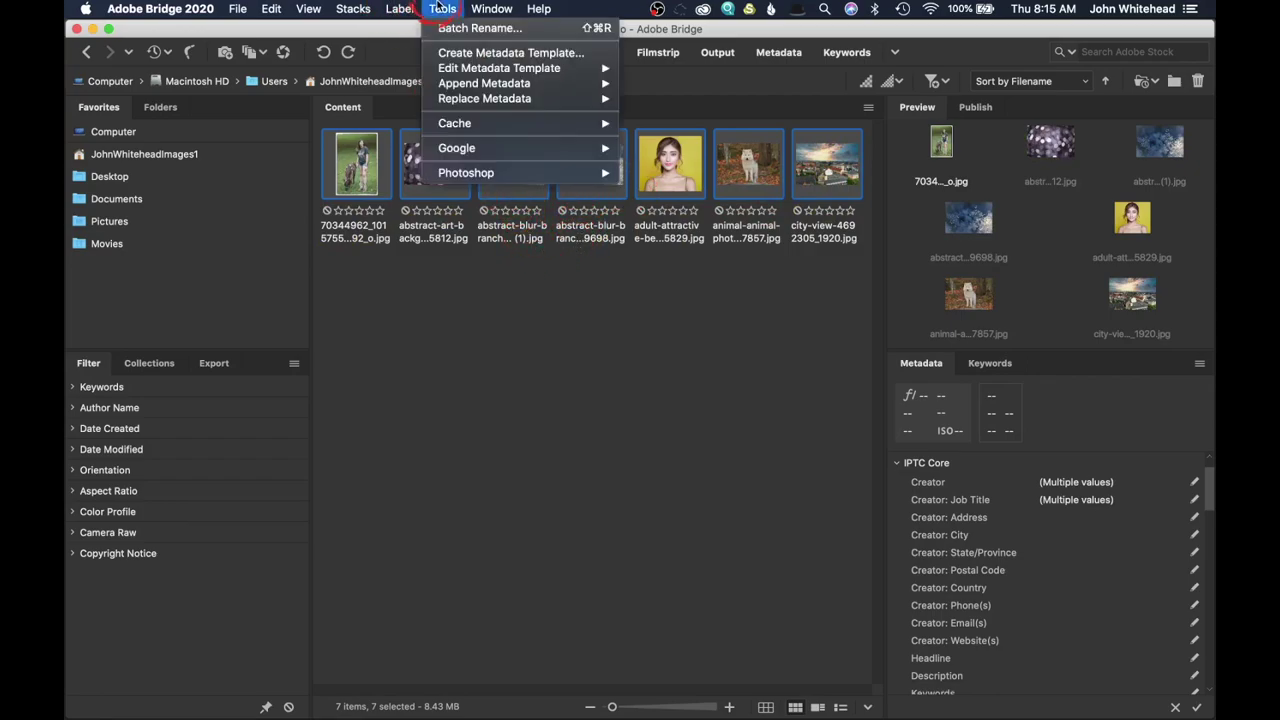
click(489, 28)
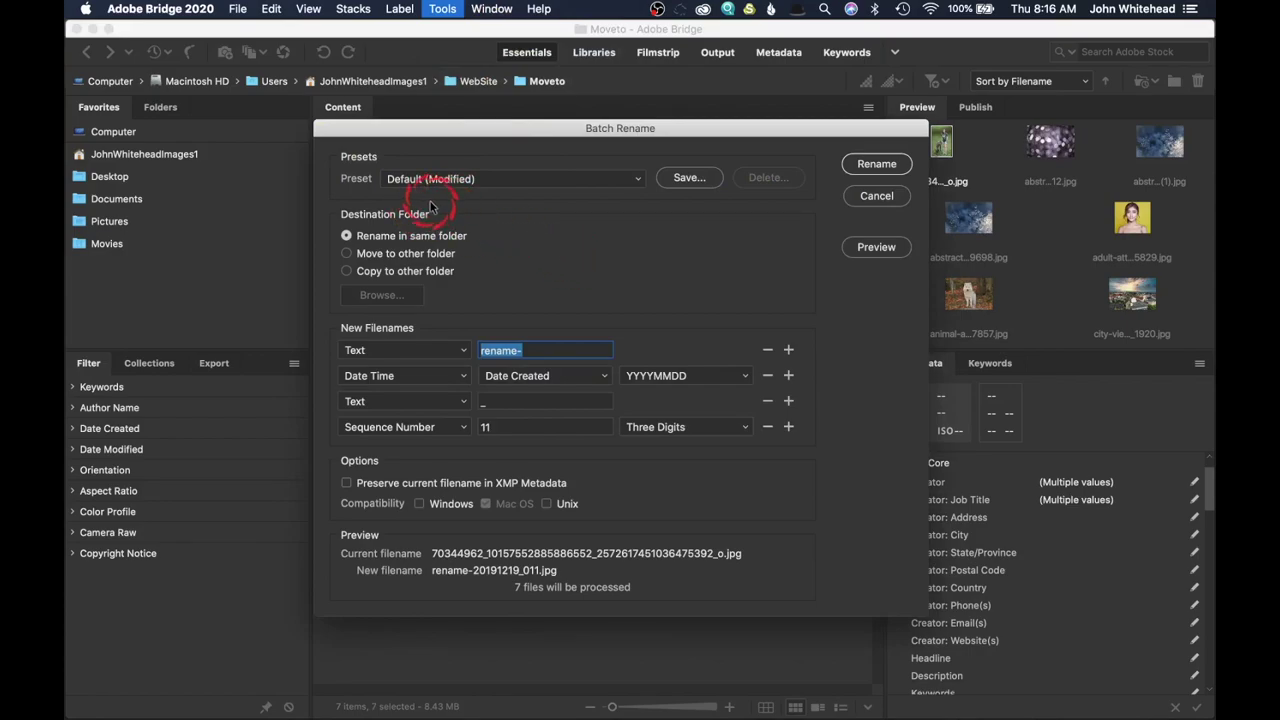
click(605, 177)
click(605, 177)
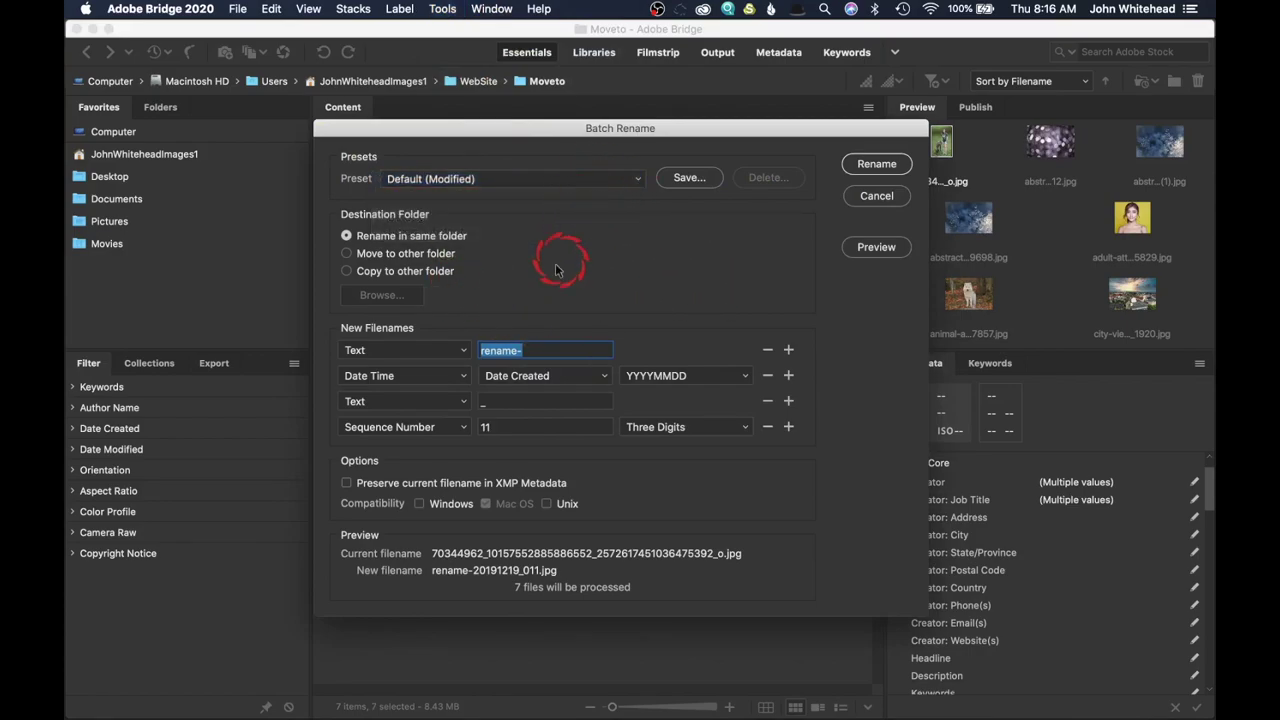
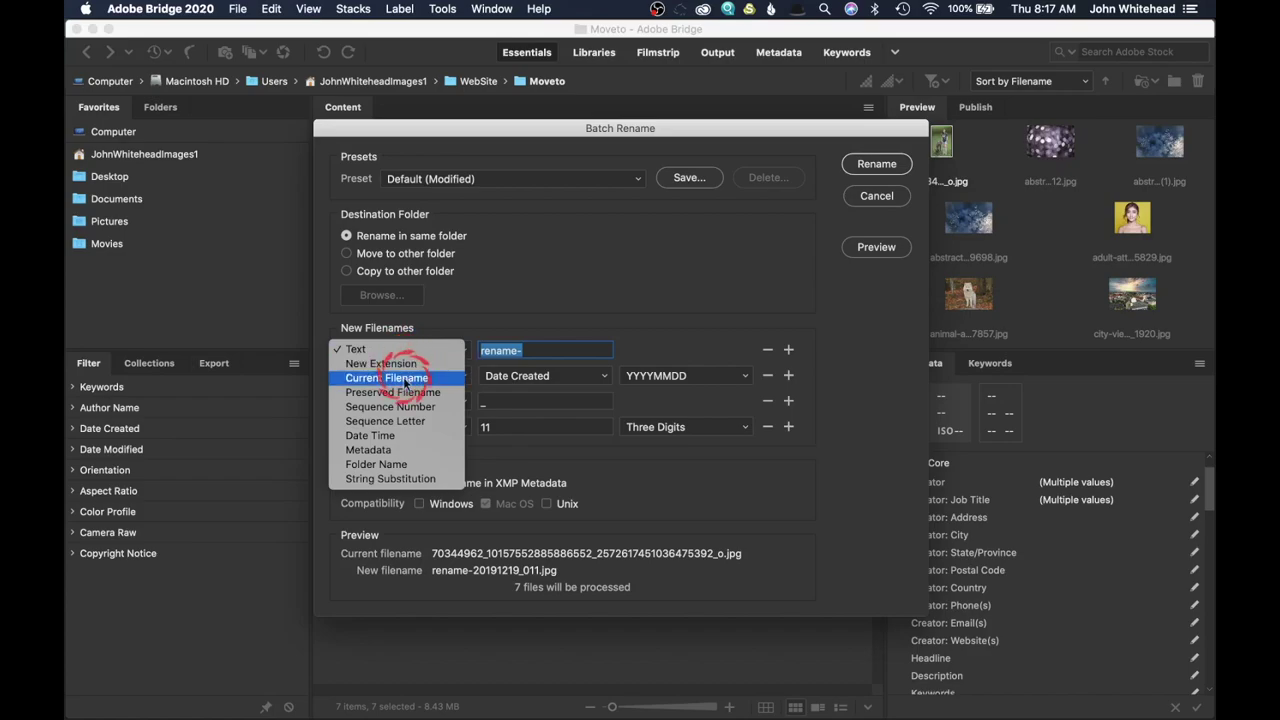
Set the first part of the new filenames to the text "Freddy-"
click(368, 350)
drag(538, 352, 411, 346)
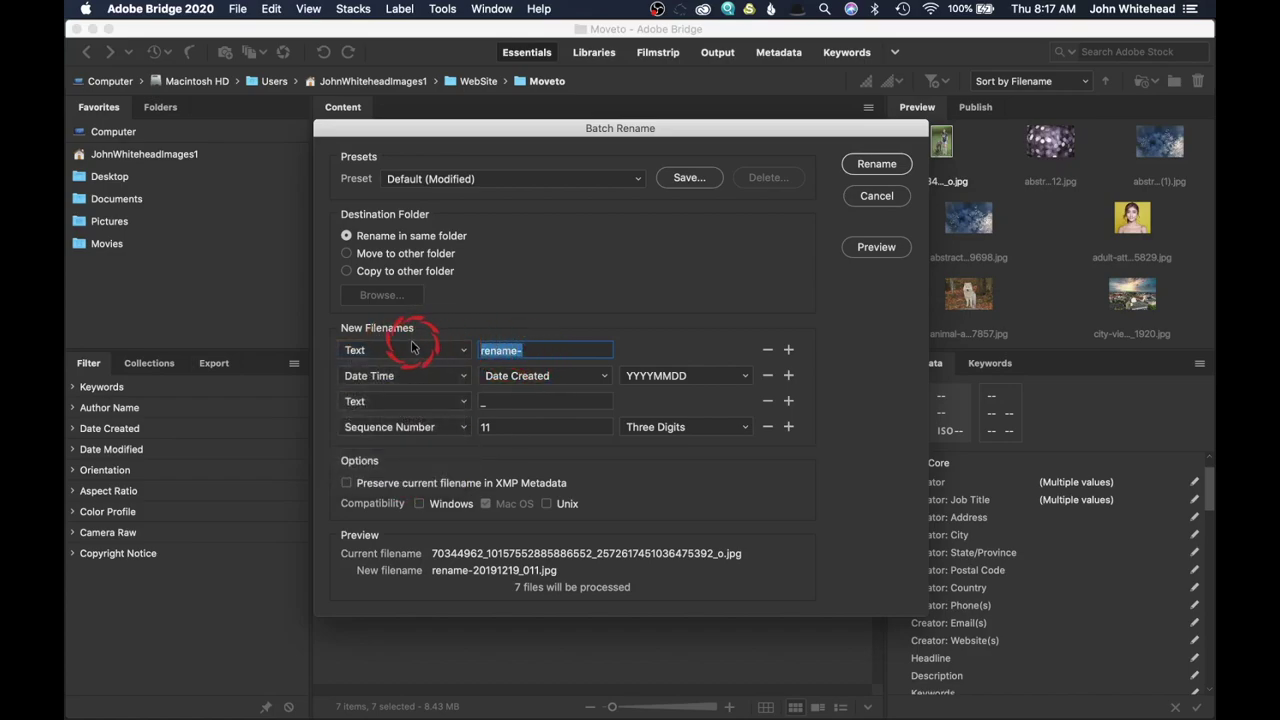
text(Freddy-)
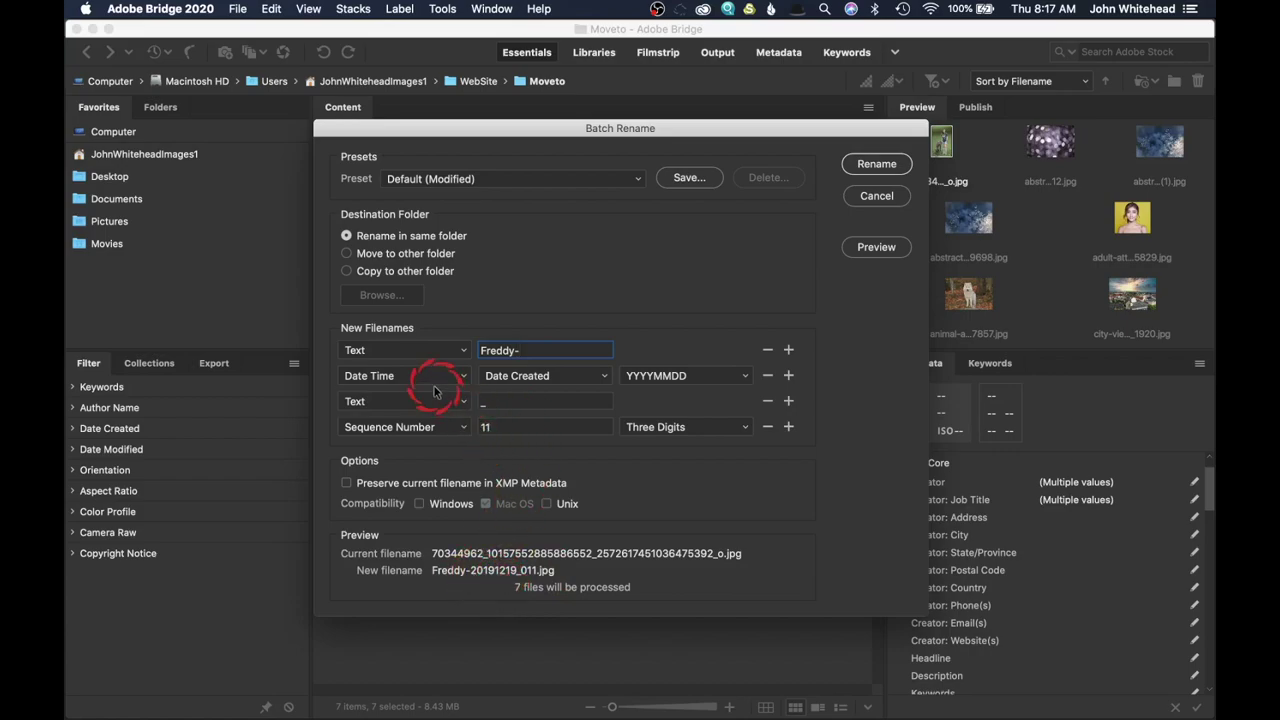
Use Date Created in YYYYMMDD format as the date part of the new filenames
click(537, 379)
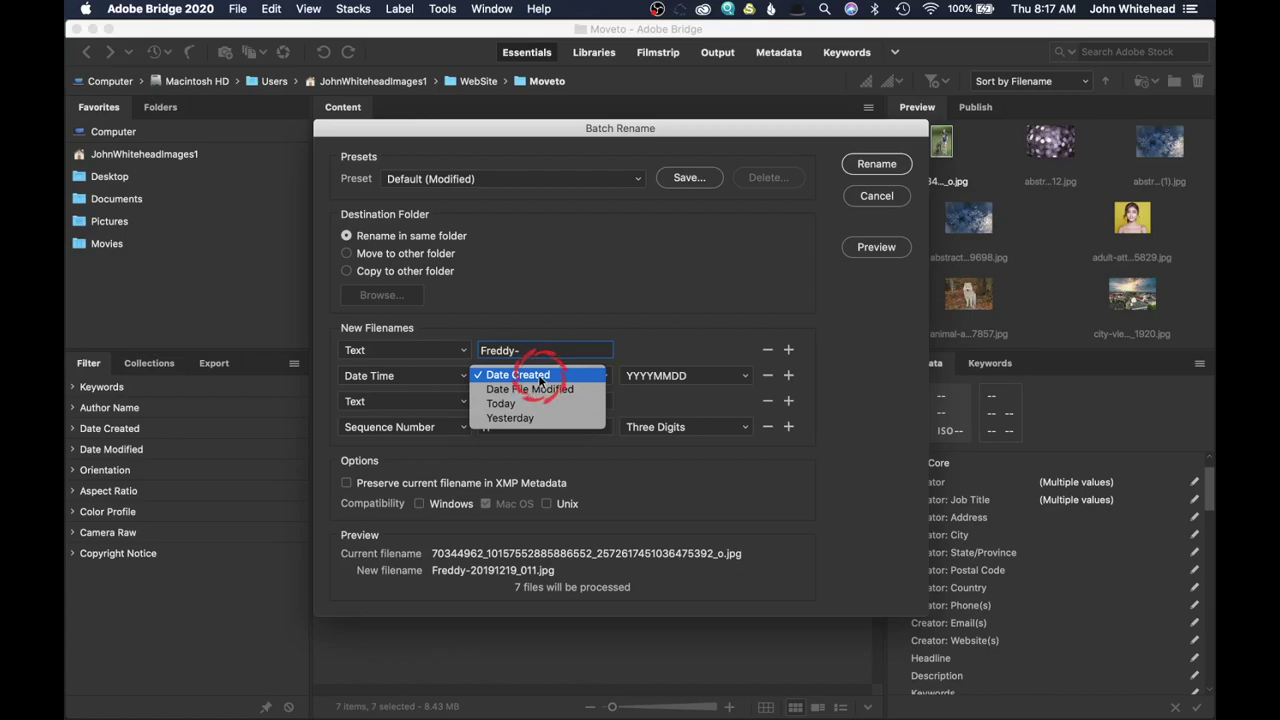
click(540, 381)
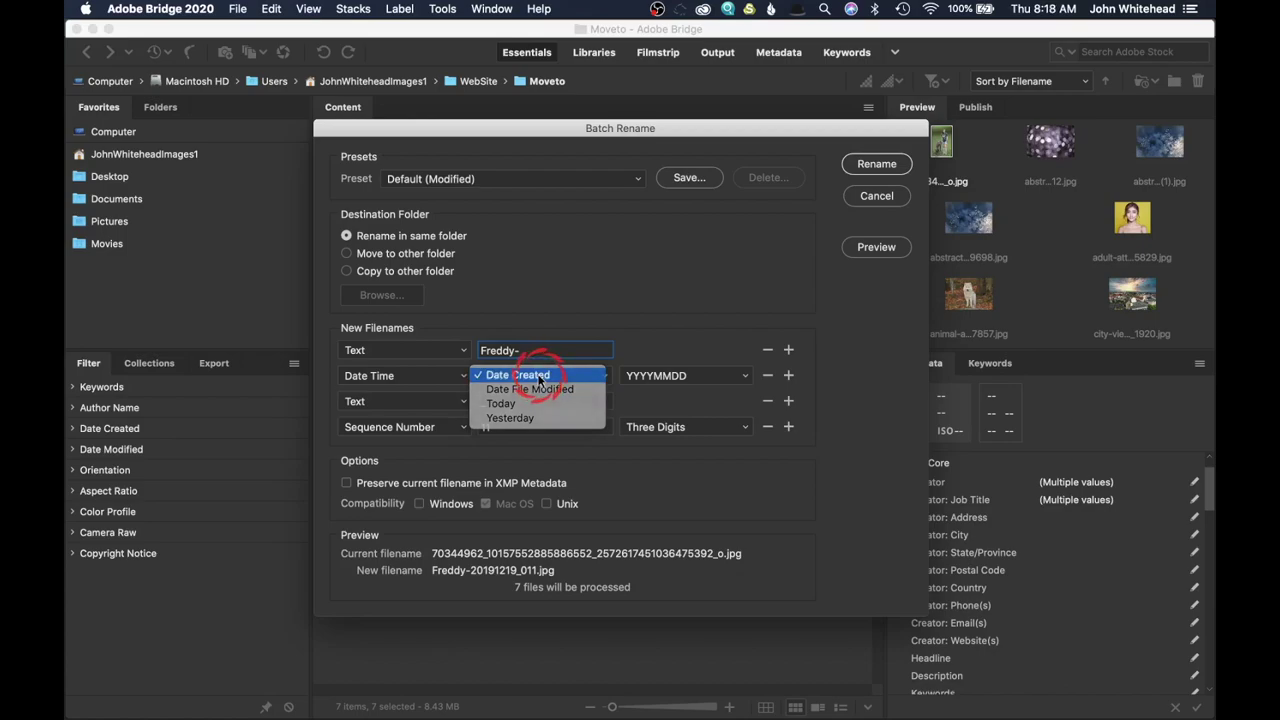
click(668, 384)
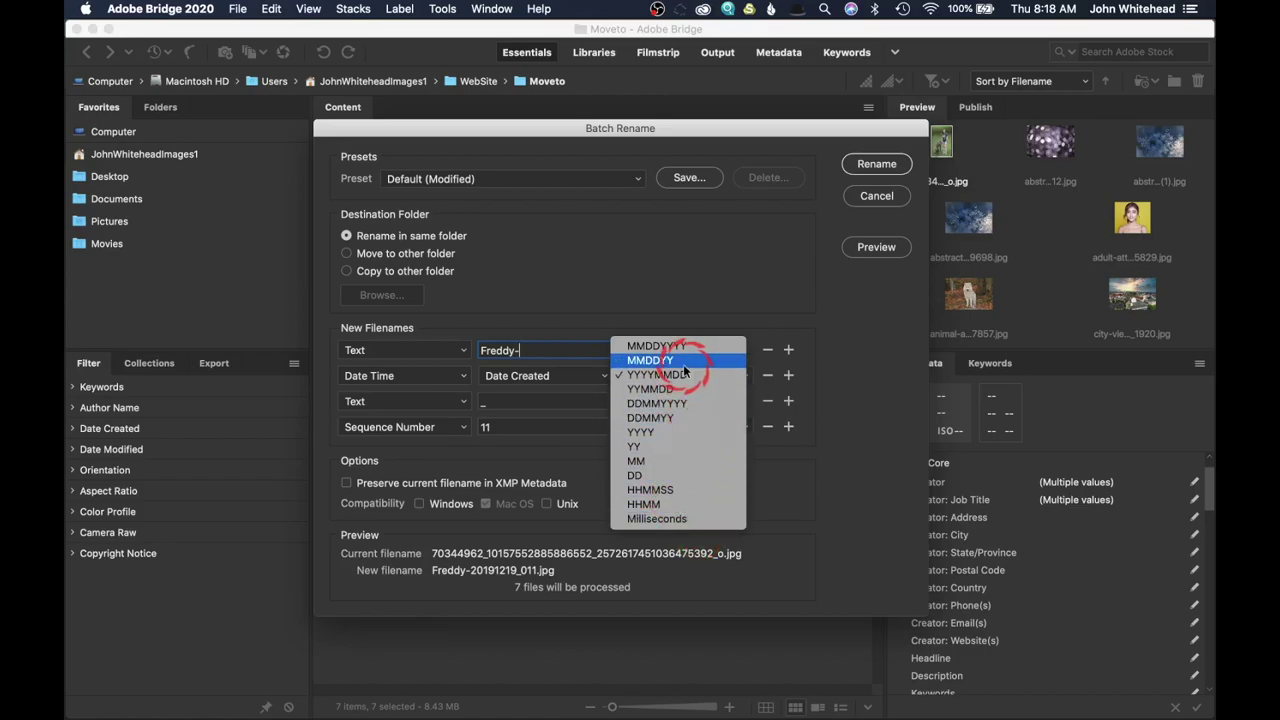
click(686, 376)
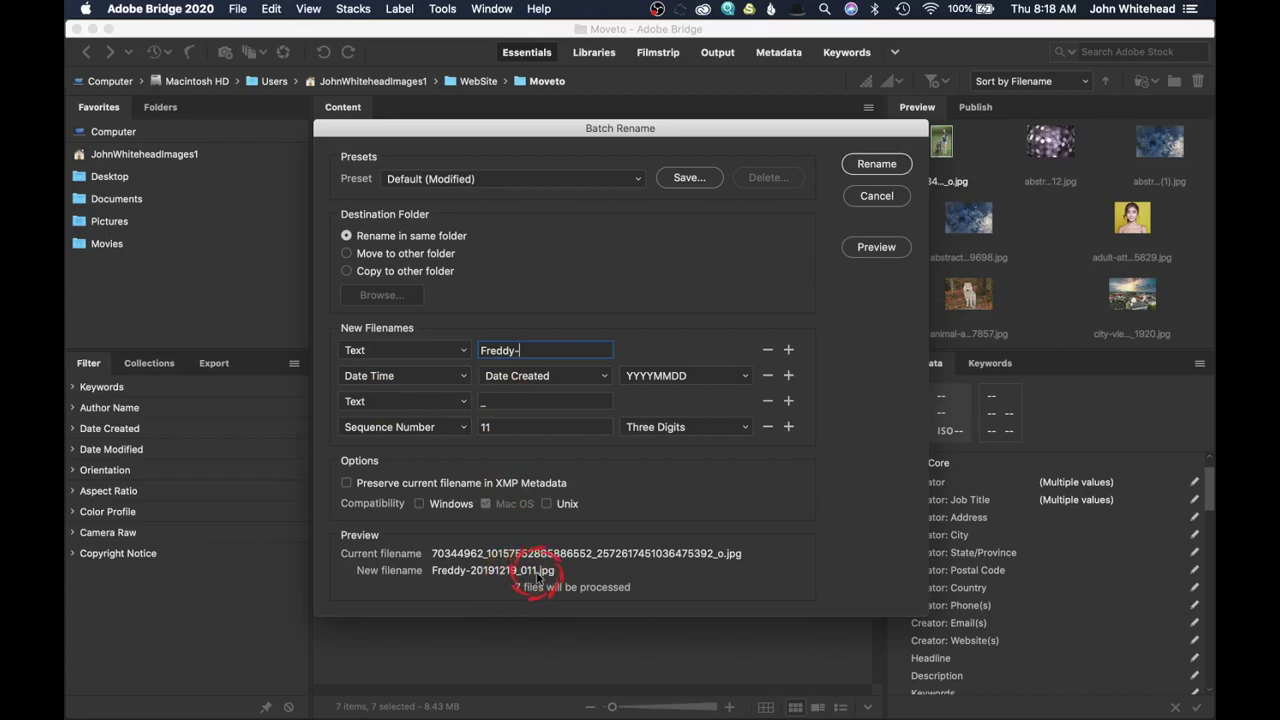
Set the filename sequence number to start at 1 with four digits
click(497, 427)
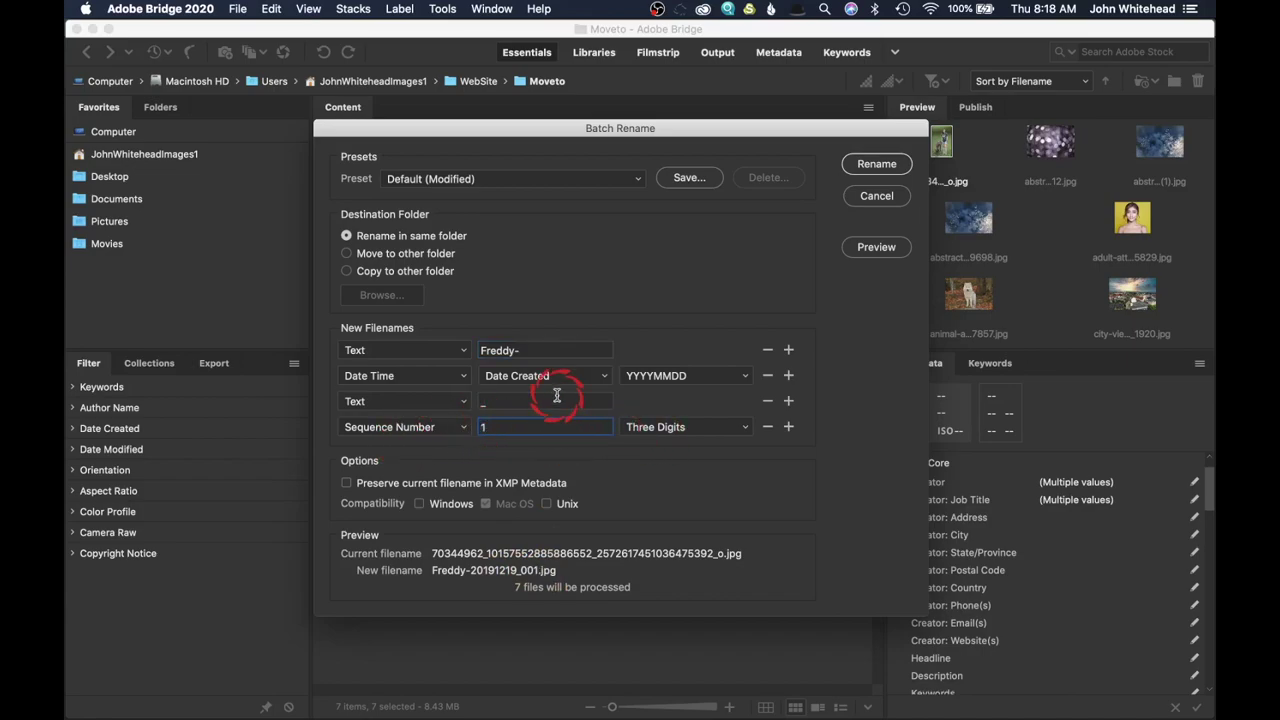
click(701, 431)
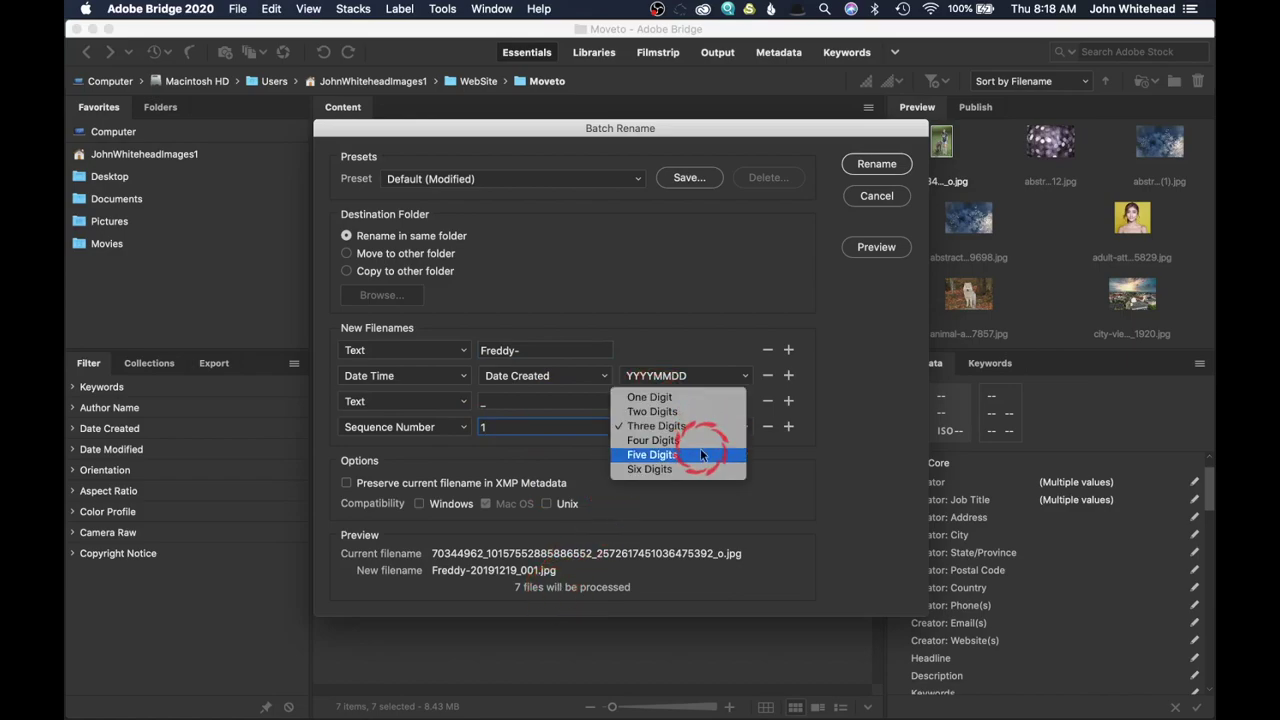
click(701, 439)
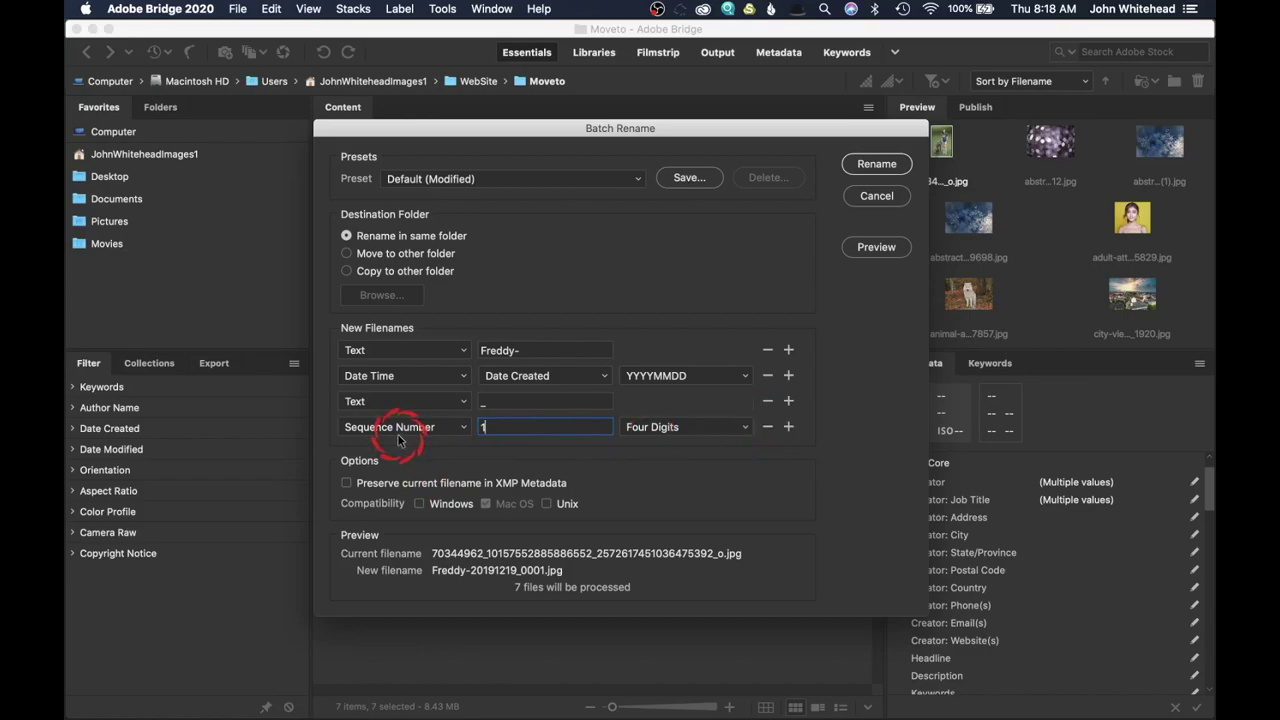
Replace the last filename part with a new three-digit Sequence Number starting at 1, and turn off preserving the current filename in XMP metadata
click(768, 430)
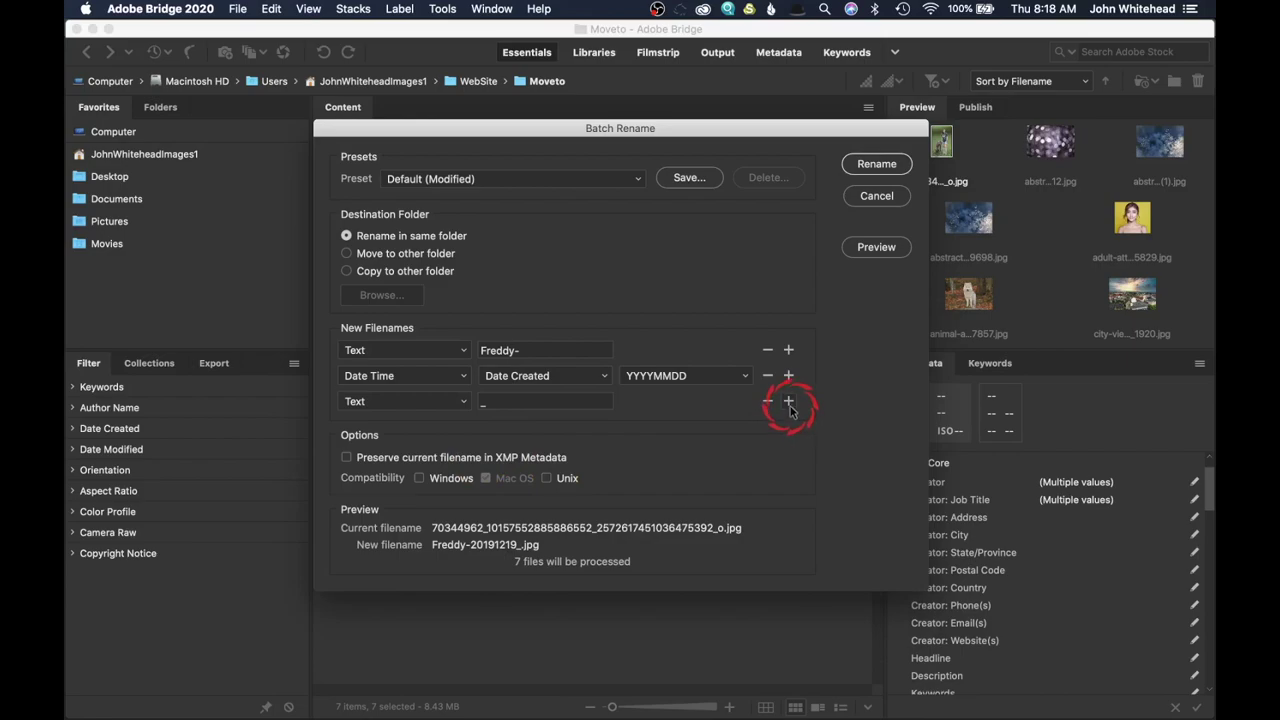
click(789, 404)
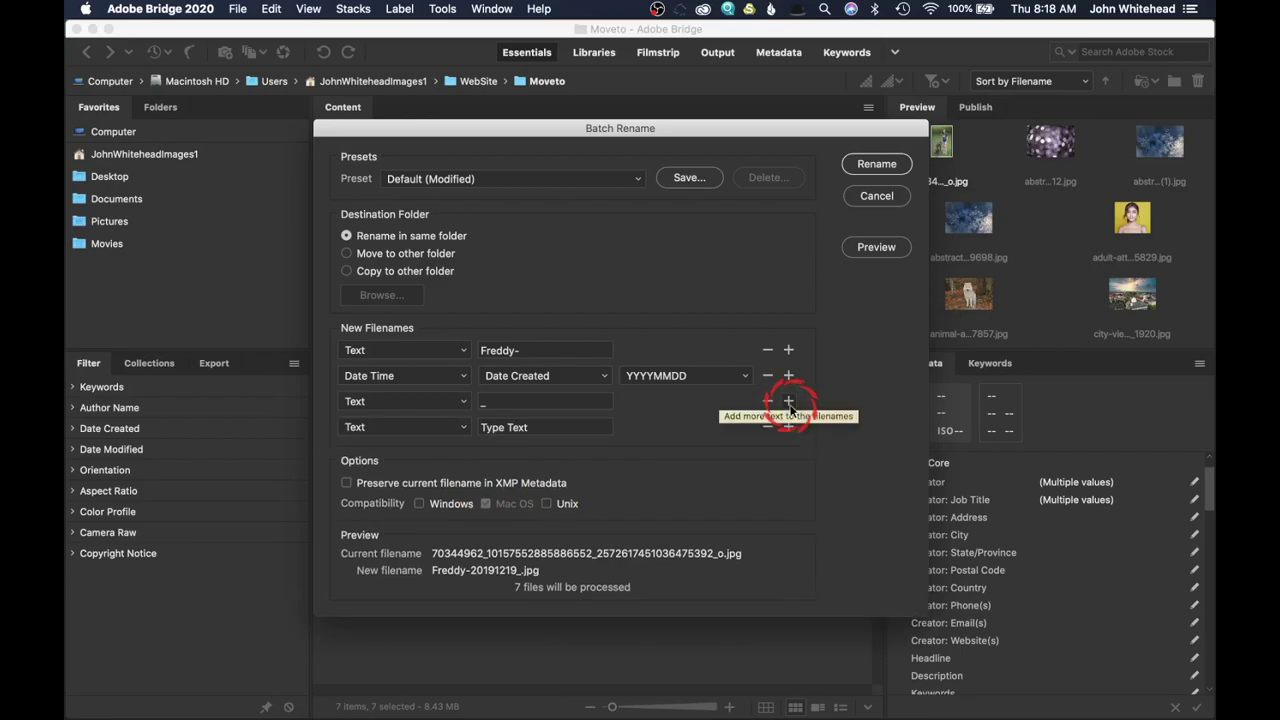
click(417, 426)
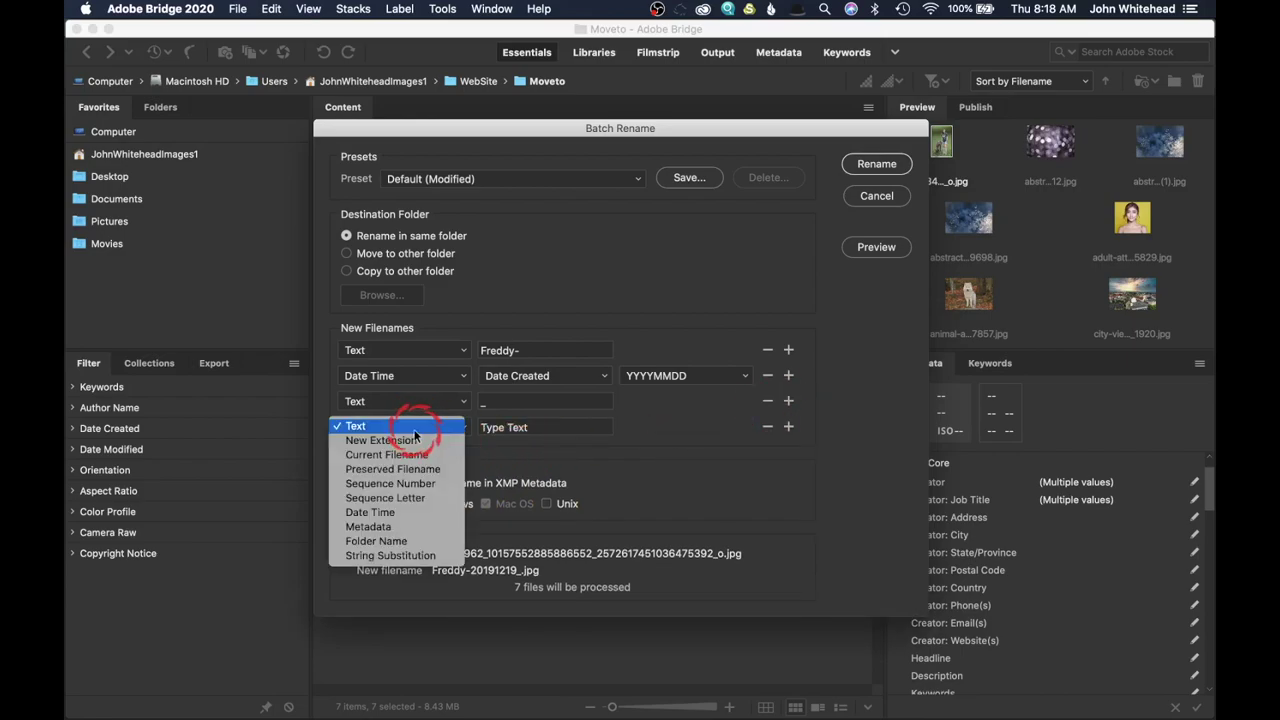
click(424, 485)
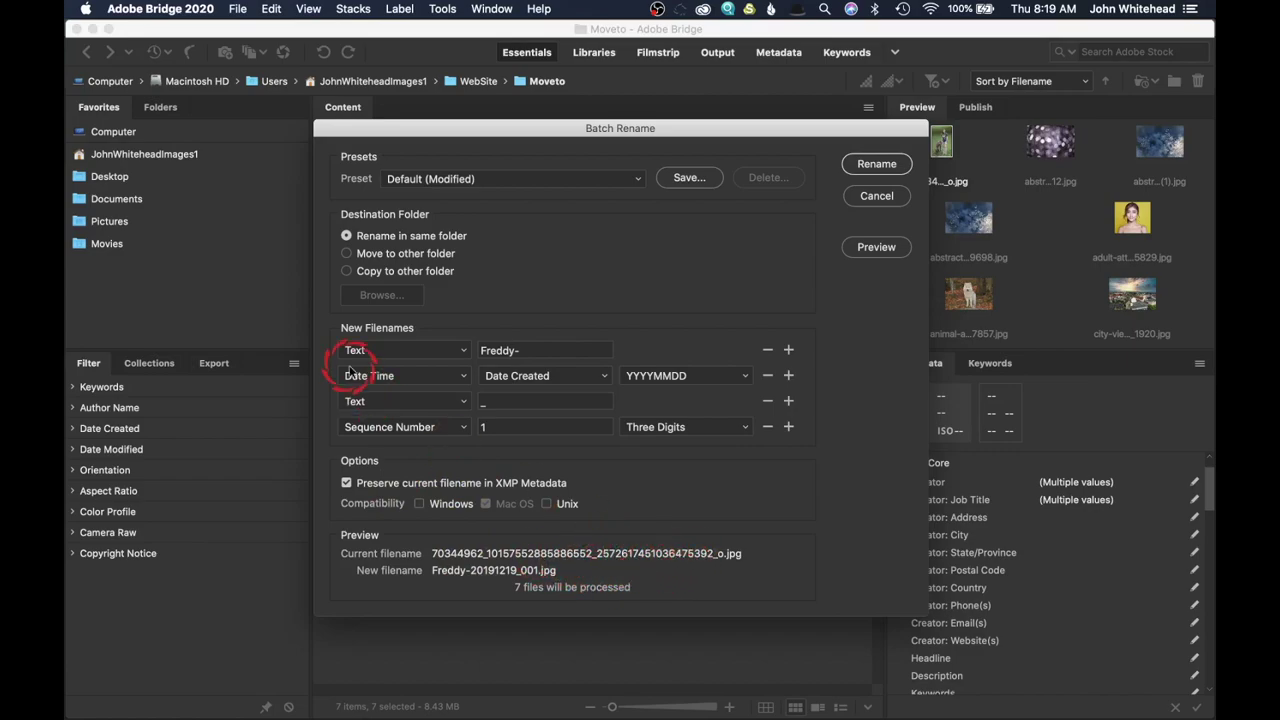
click(347, 483)
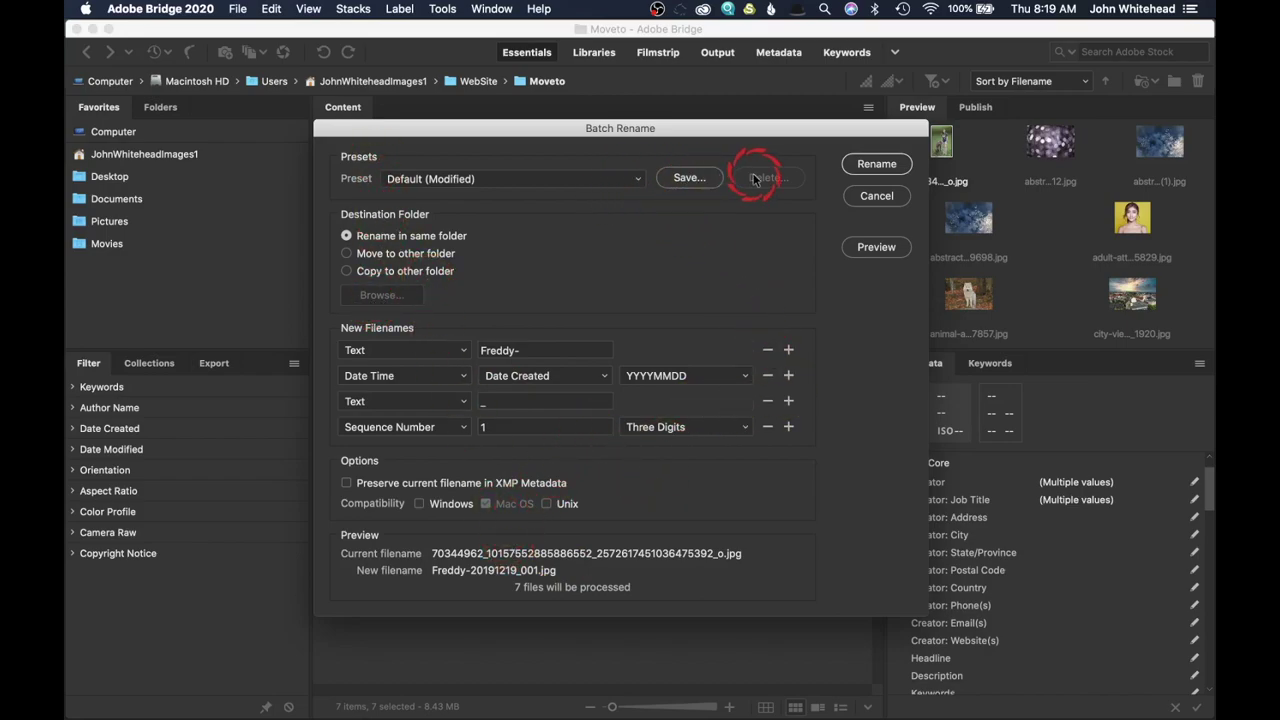
Save the batch rename settings as a preset named "test" and rename the selected images
click(692, 180)
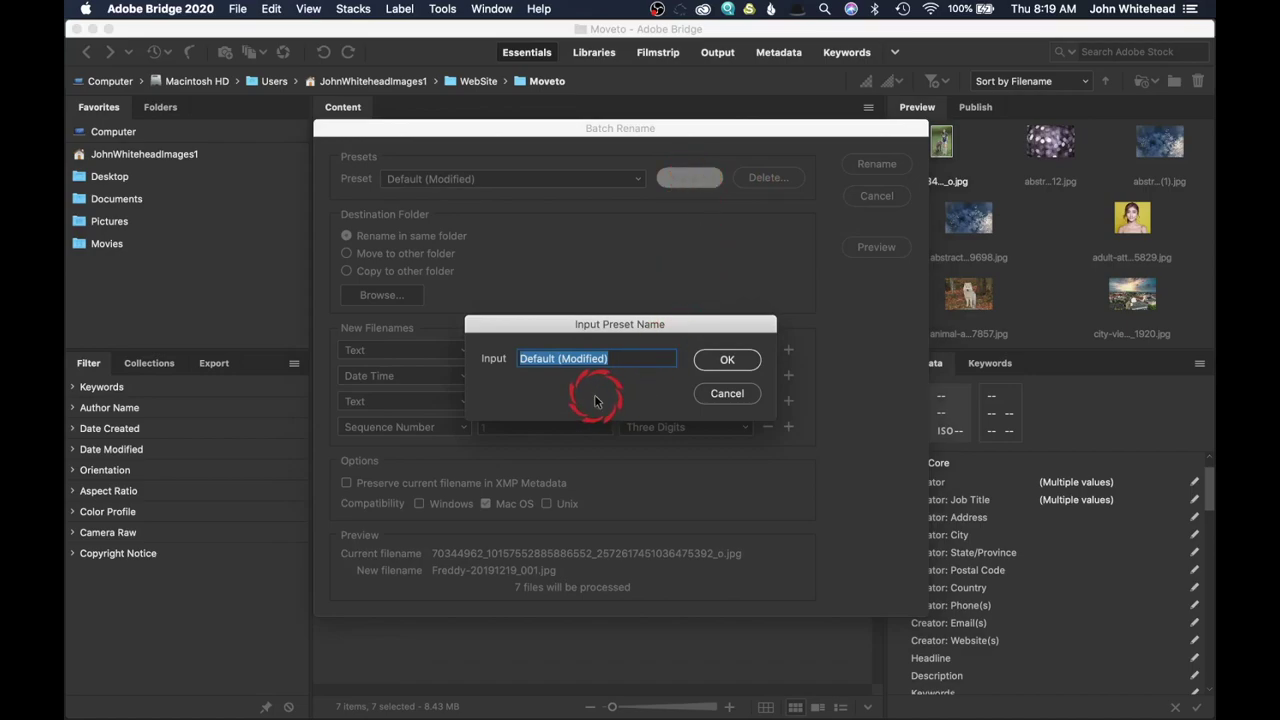
text(test)
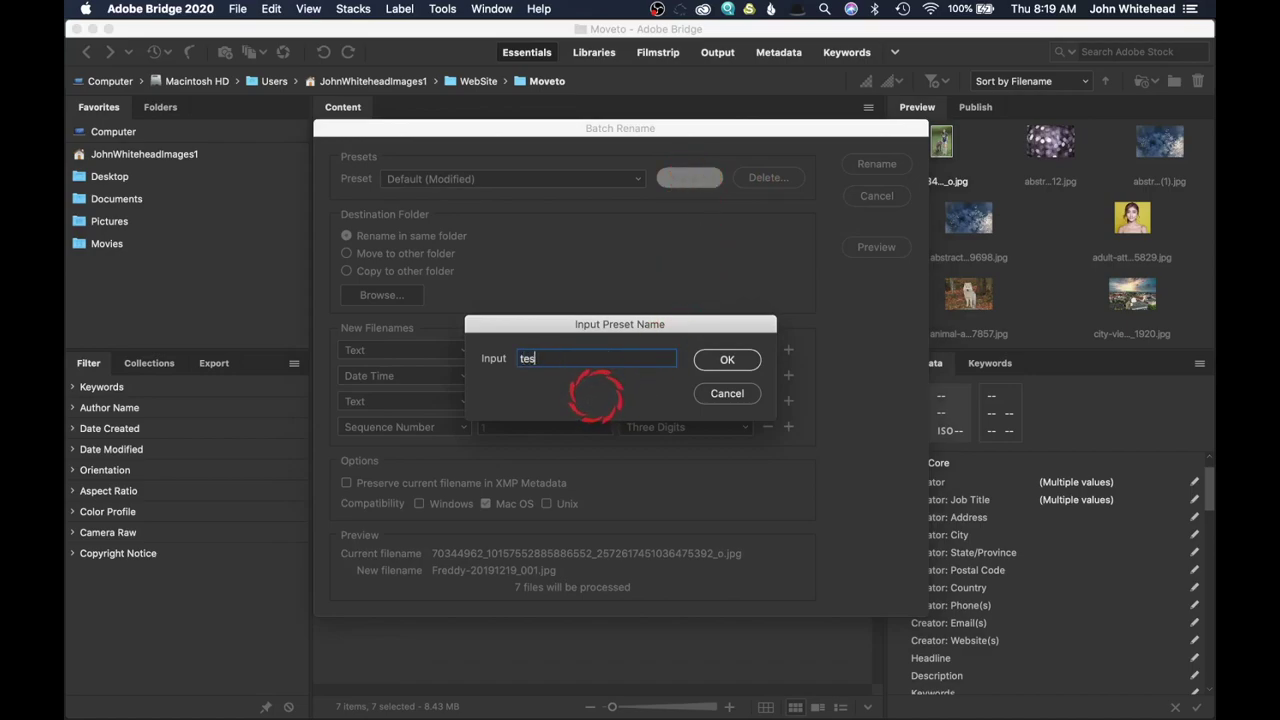
click(727, 360)
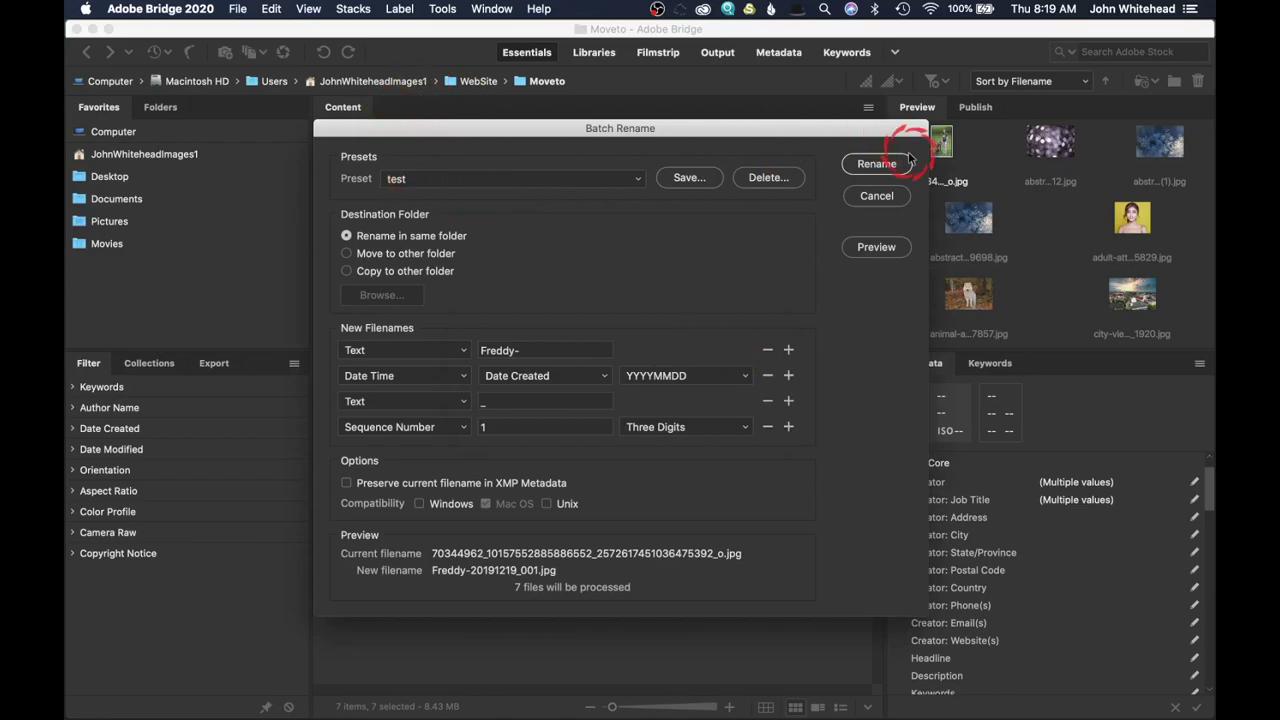
click(862, 167)
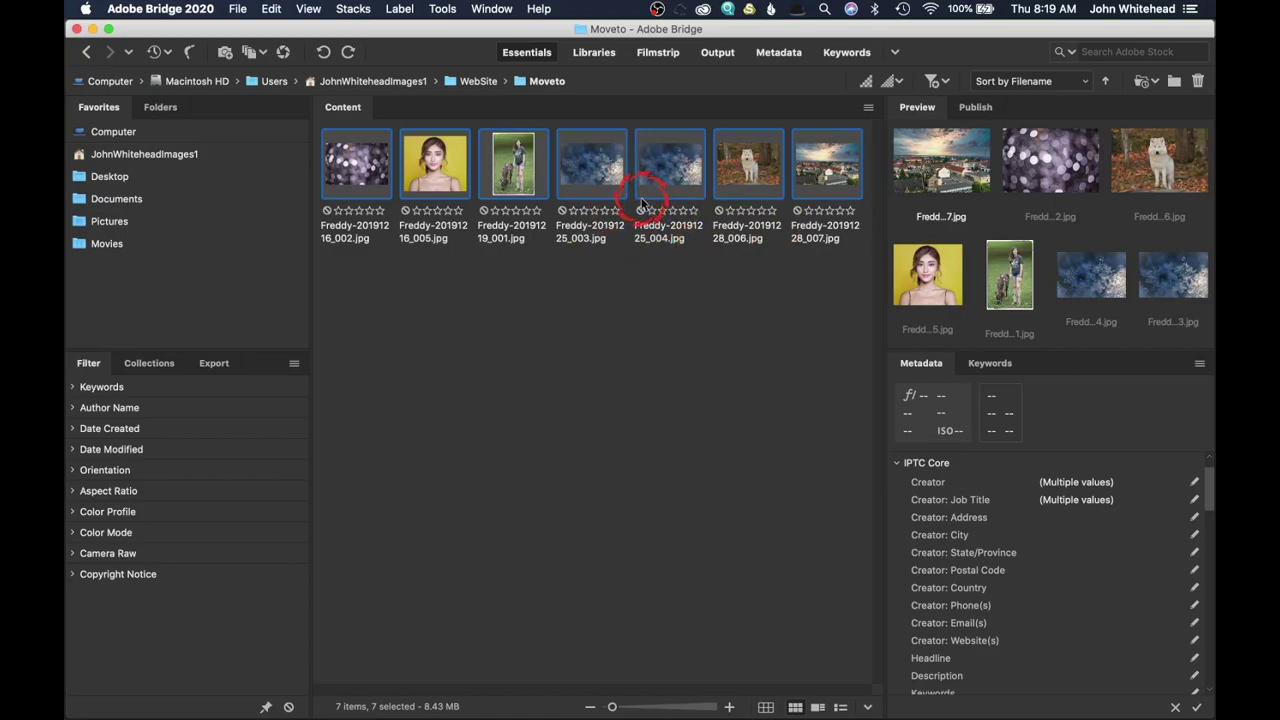
Check the Keywords filter and the IPTC Core metadata of the renamed images
click(74, 388)
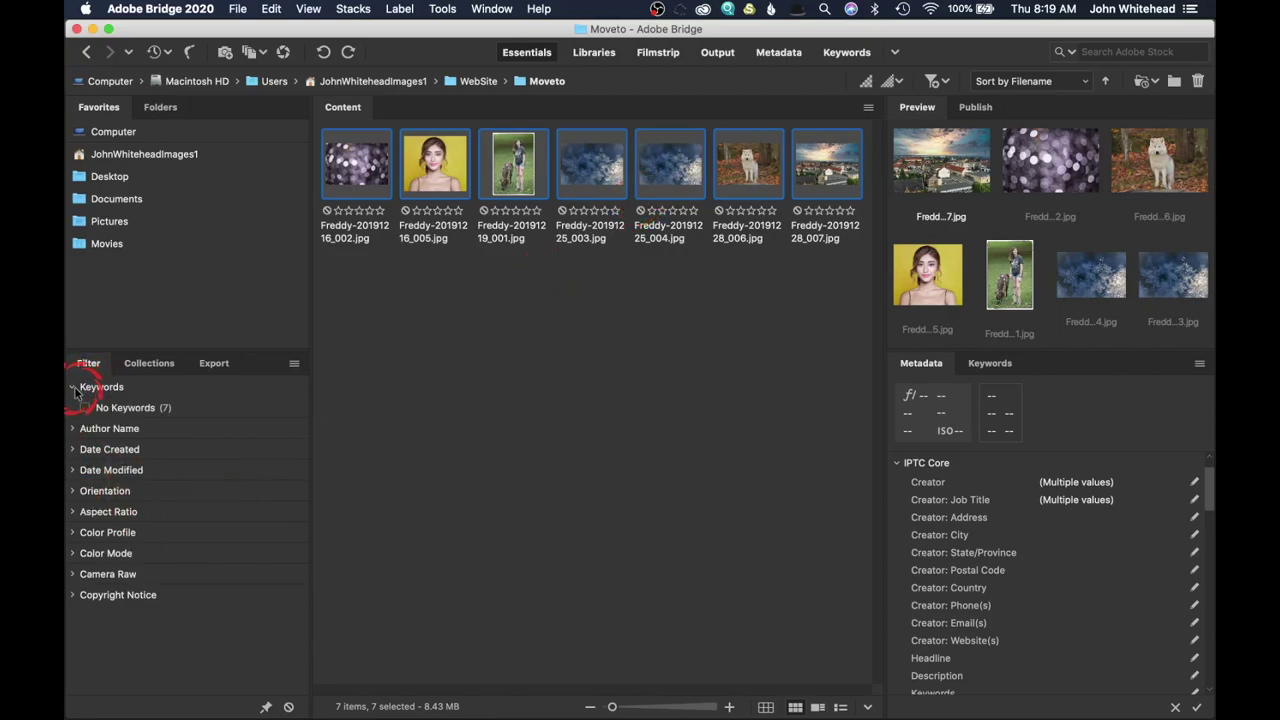
click(74, 388)
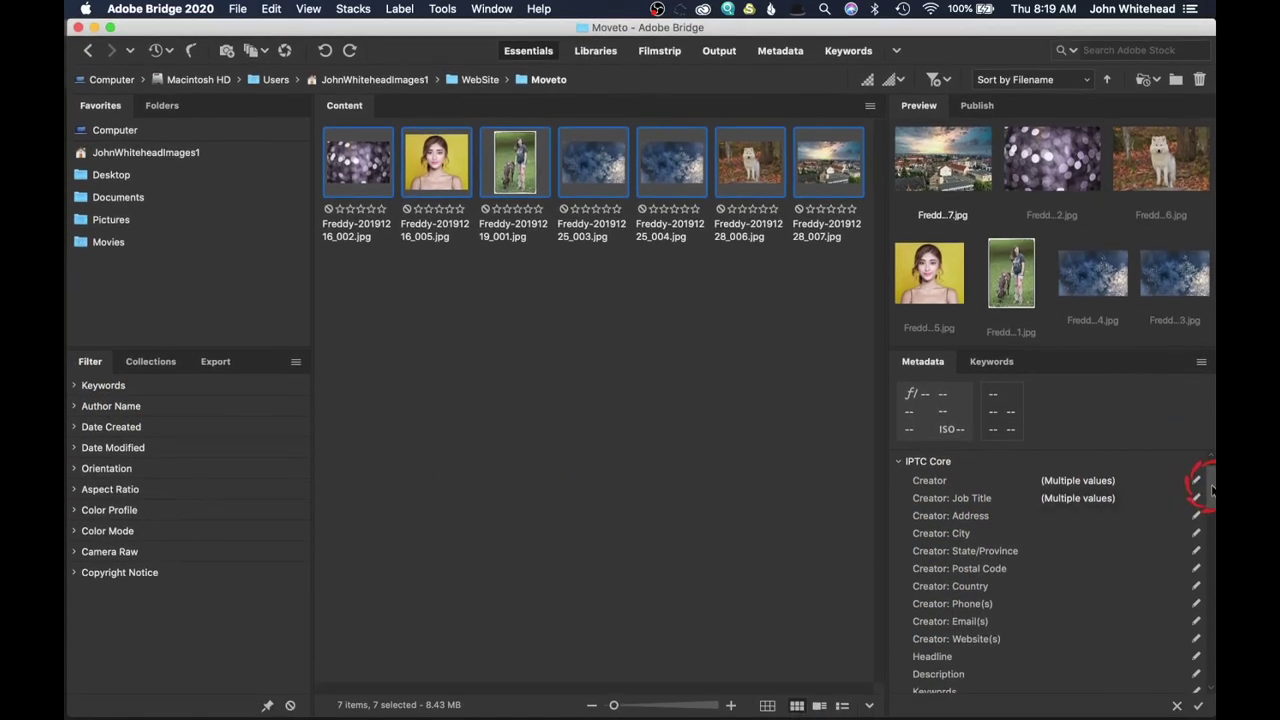
drag(1210, 488, 1166, 389)
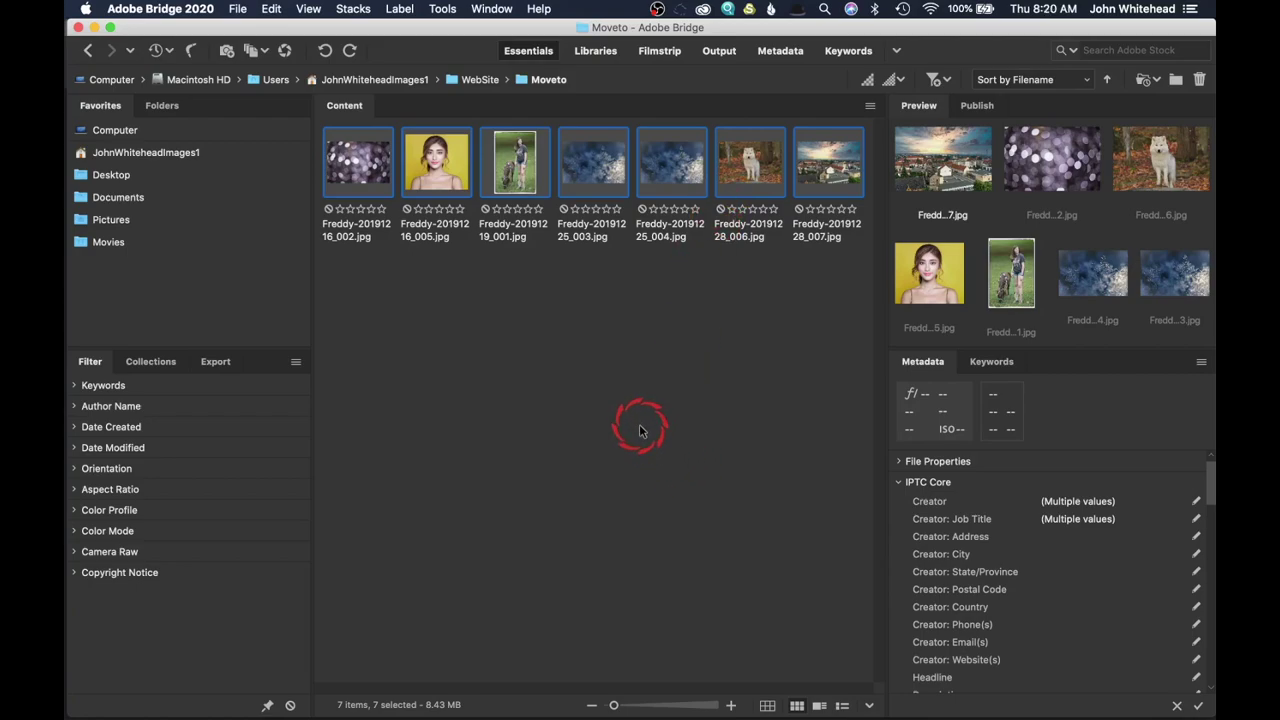
Create a metadata template named "test" that includes all IPTC Core properties
click(442, 9)
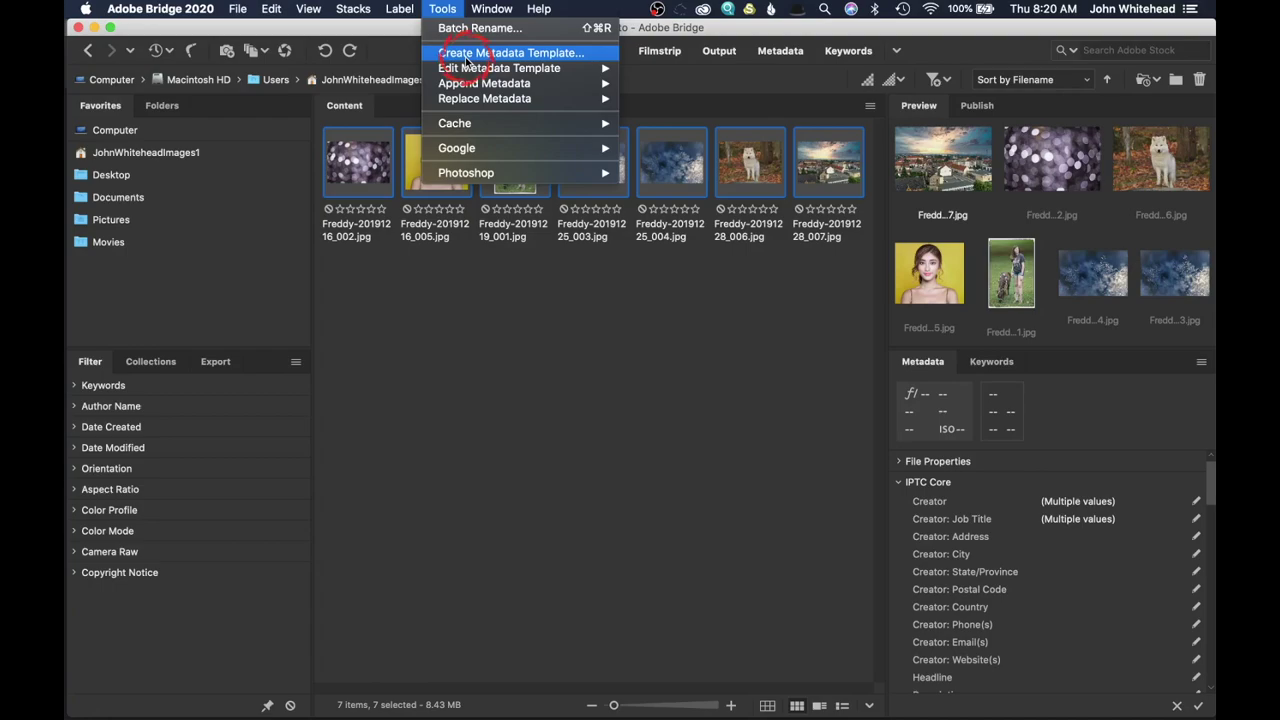
mouse_move(471, 77)
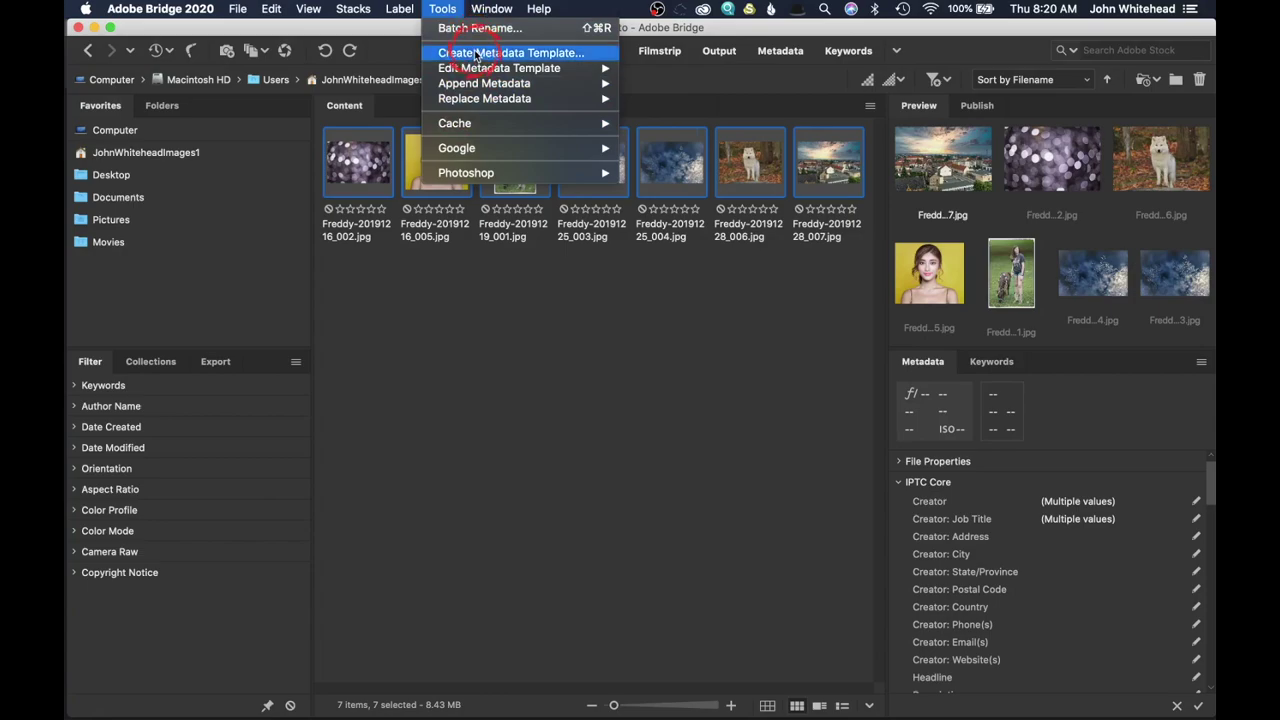
click(477, 55)
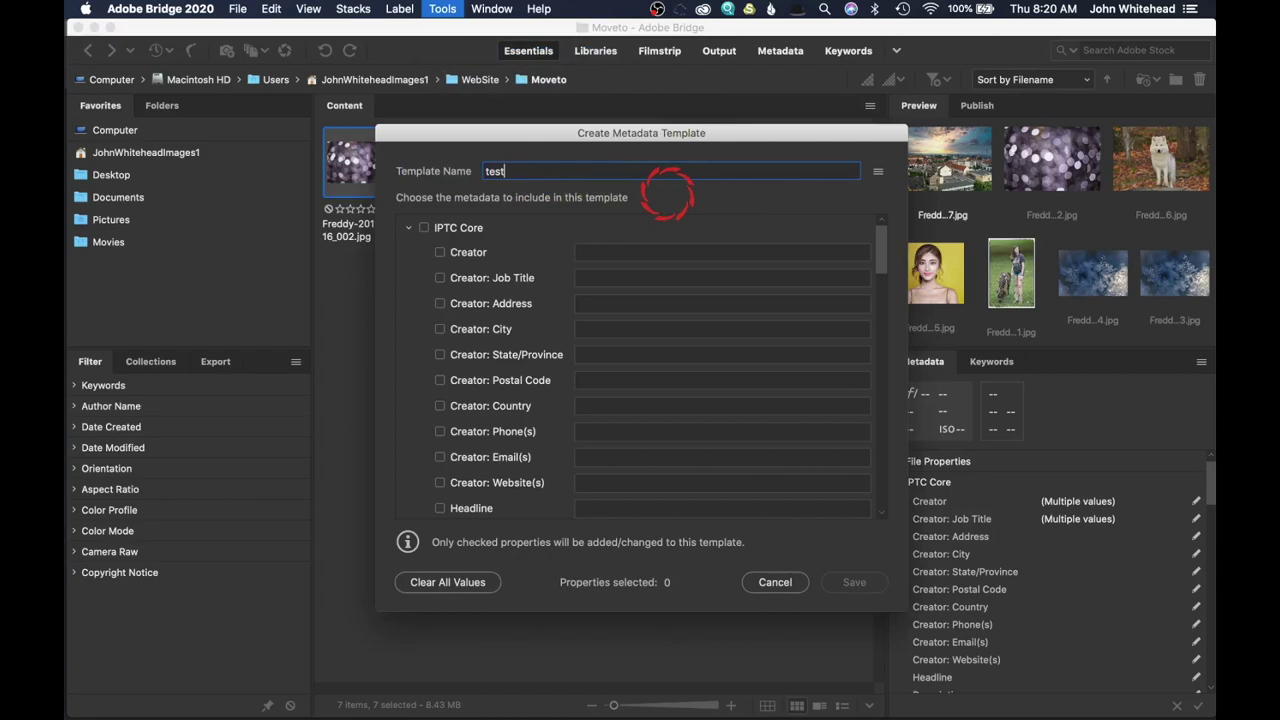
click(424, 228)
Set the template's Creator, Job Title and Website(s) values to "me" and the creator's State/Province to "a"
click(614, 254)
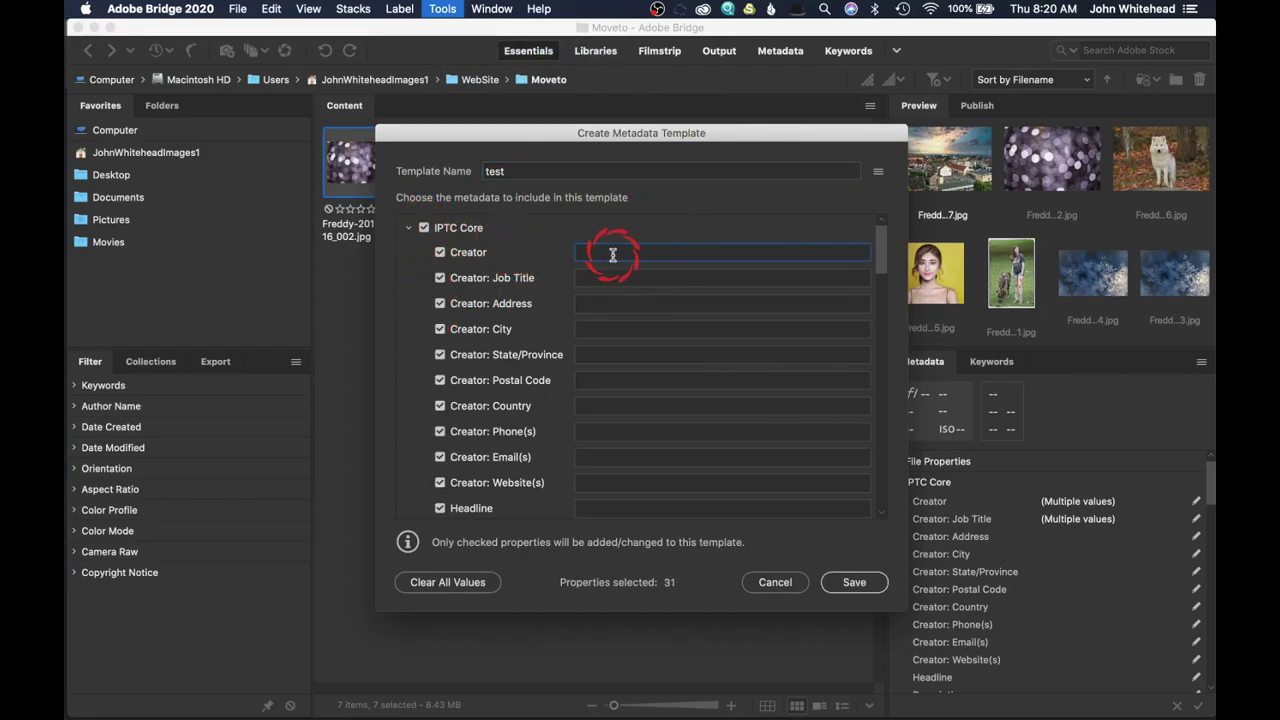
drag(608, 251, 571, 243)
key(super+c)
click(594, 277)
key(super+v)
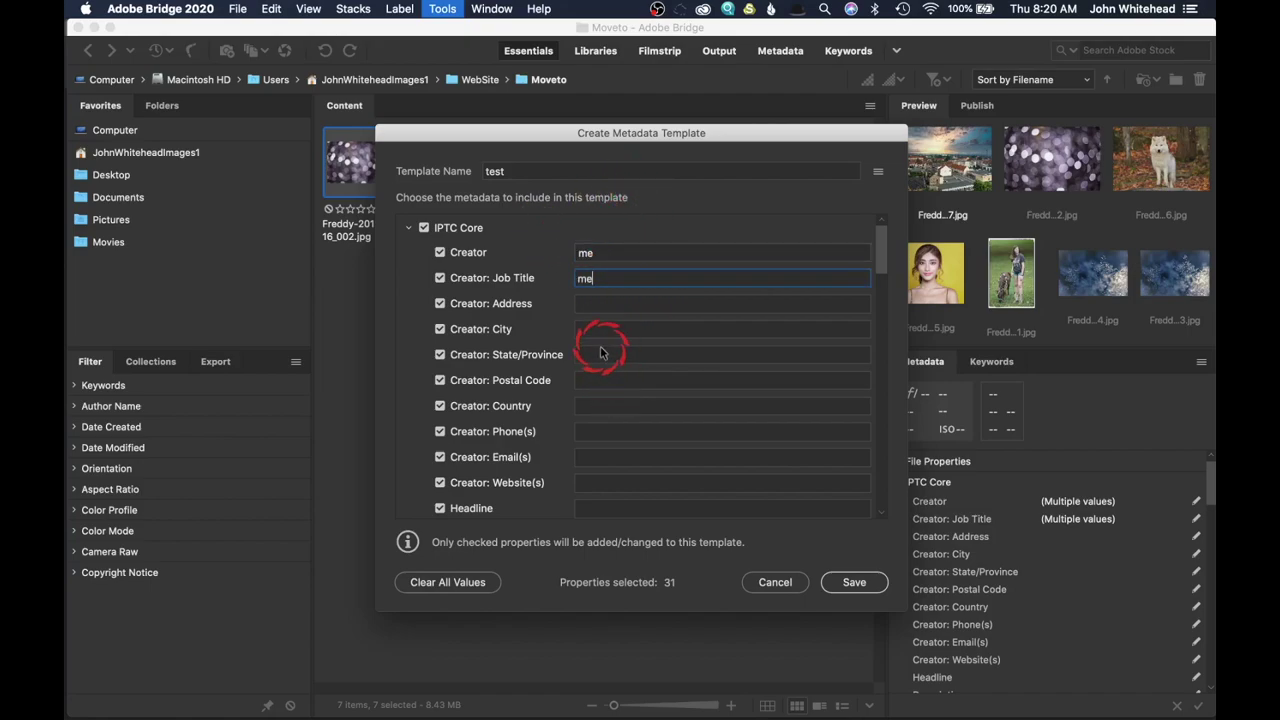
click(603, 361)
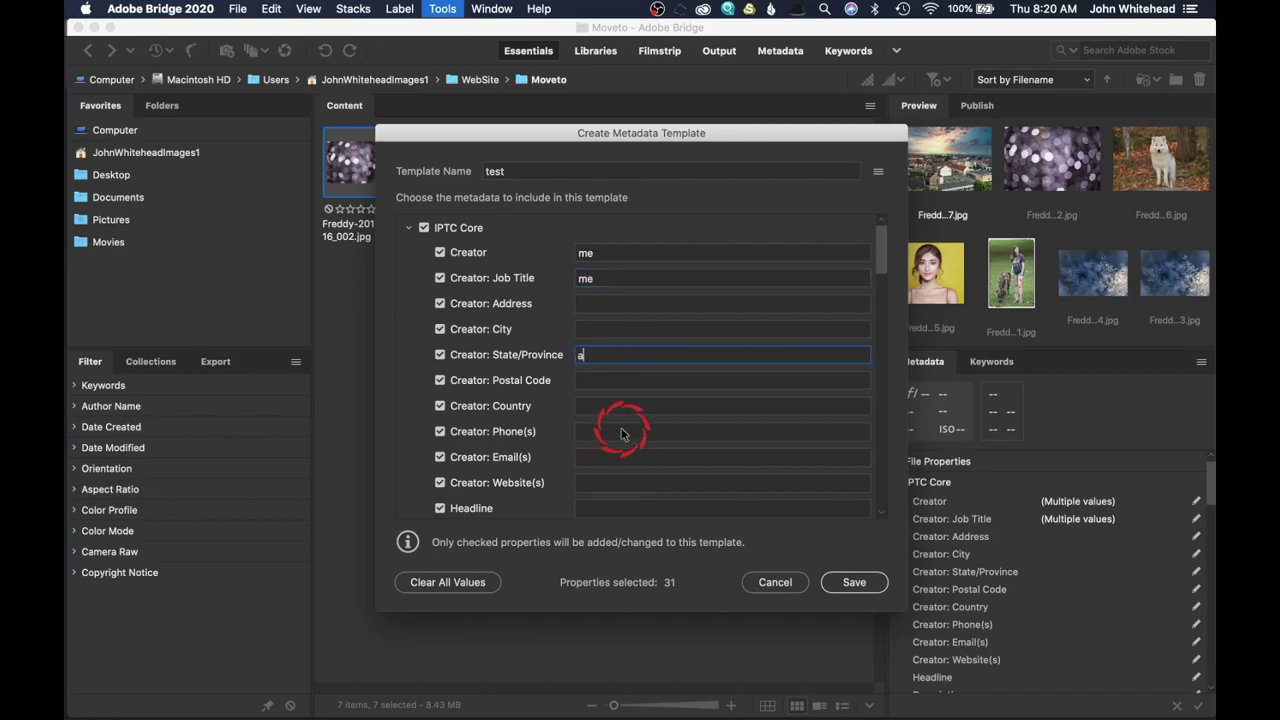
click(609, 484)
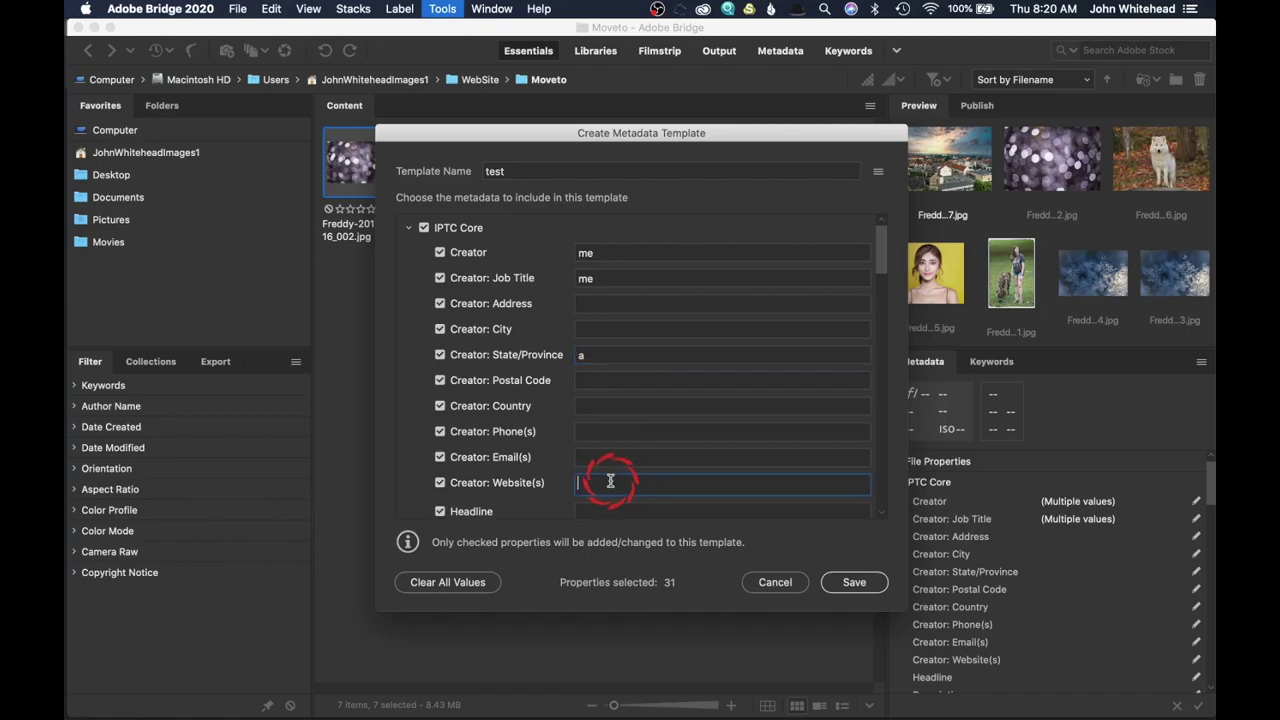
key(super+v)
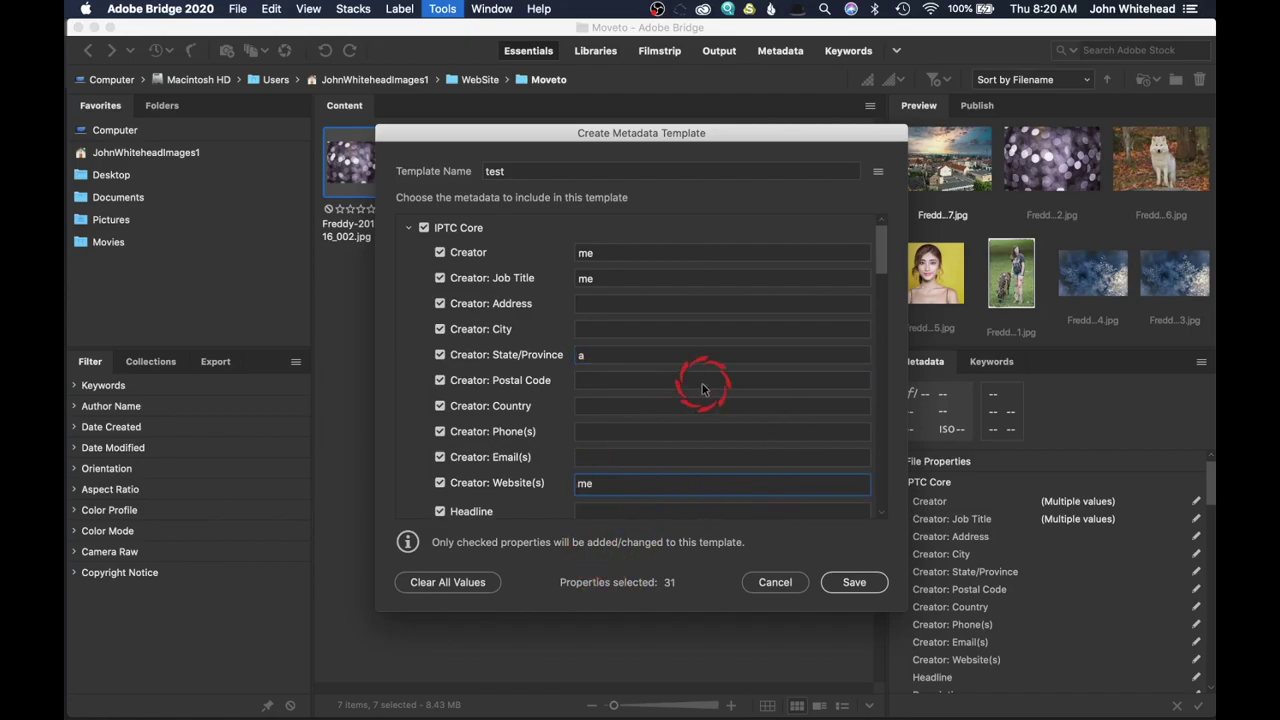
Set the template's Description to "FReddy my dog" and its Keywords to "freddy, dog"
scroll(694, 391, down, 15)
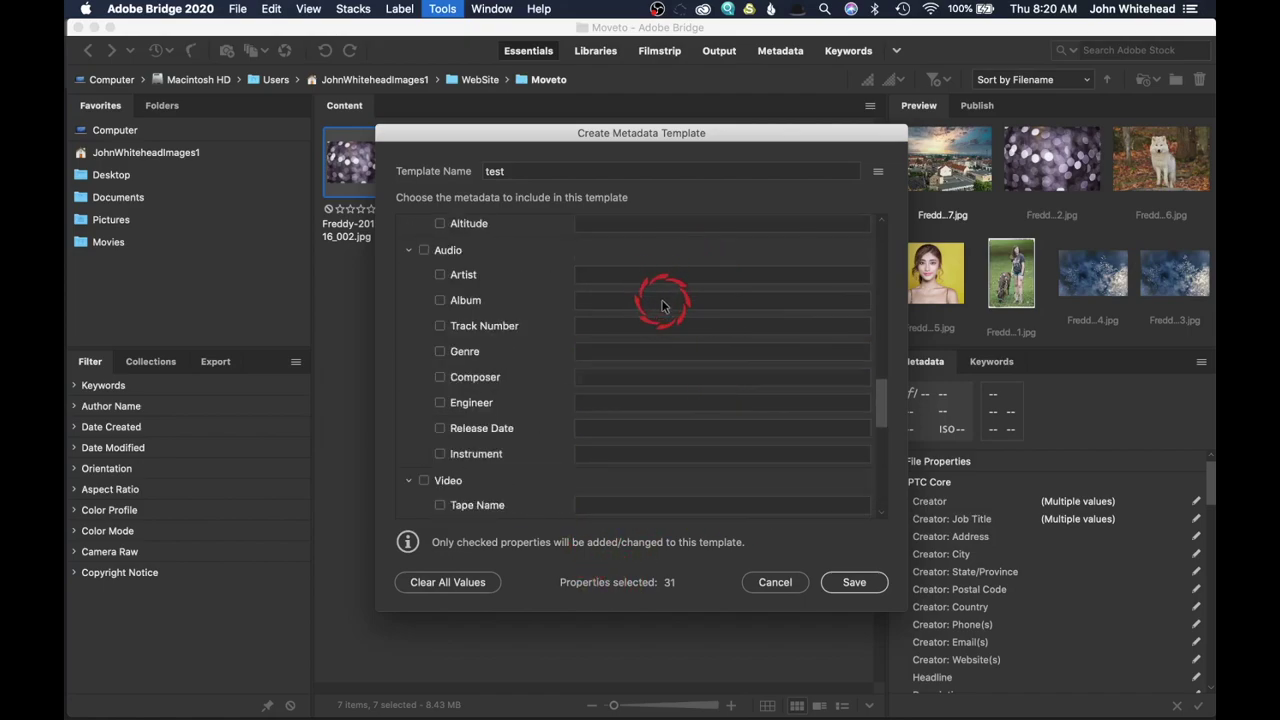
scroll(663, 300, up, 15)
scroll(664, 311, down, 3)
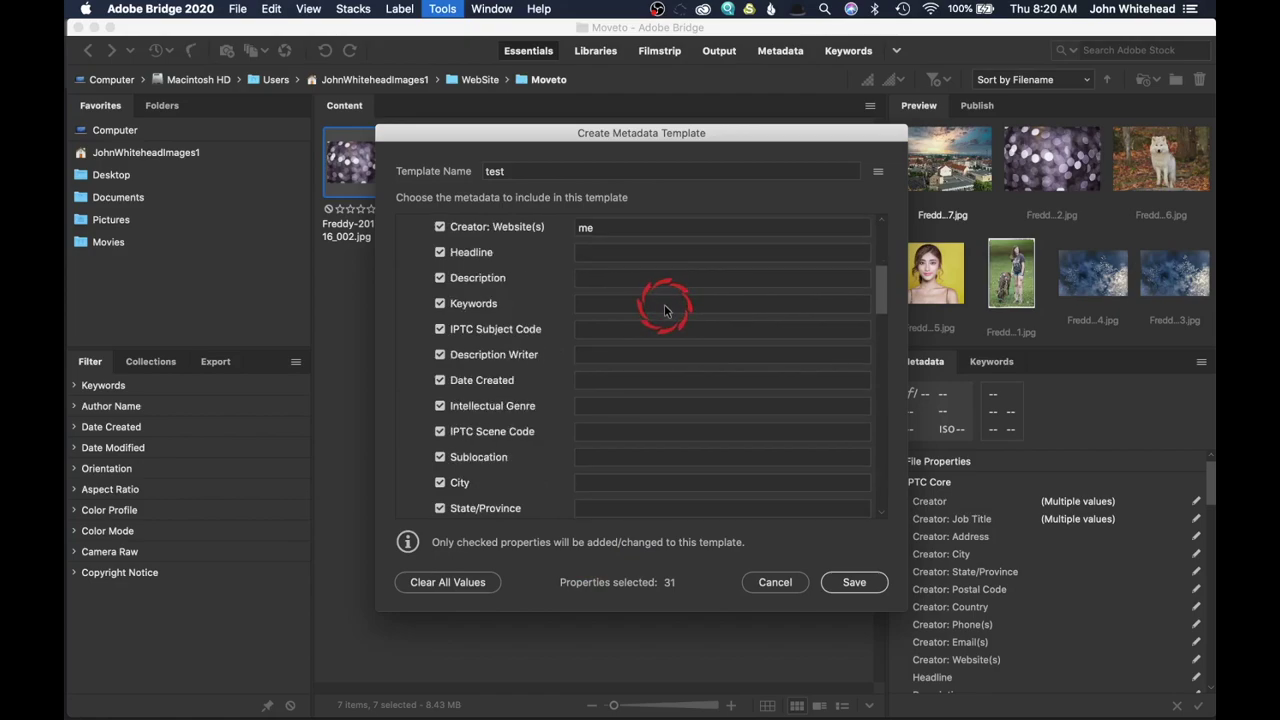
scroll(664, 311, up, 3)
drag(877, 263, 823, 306)
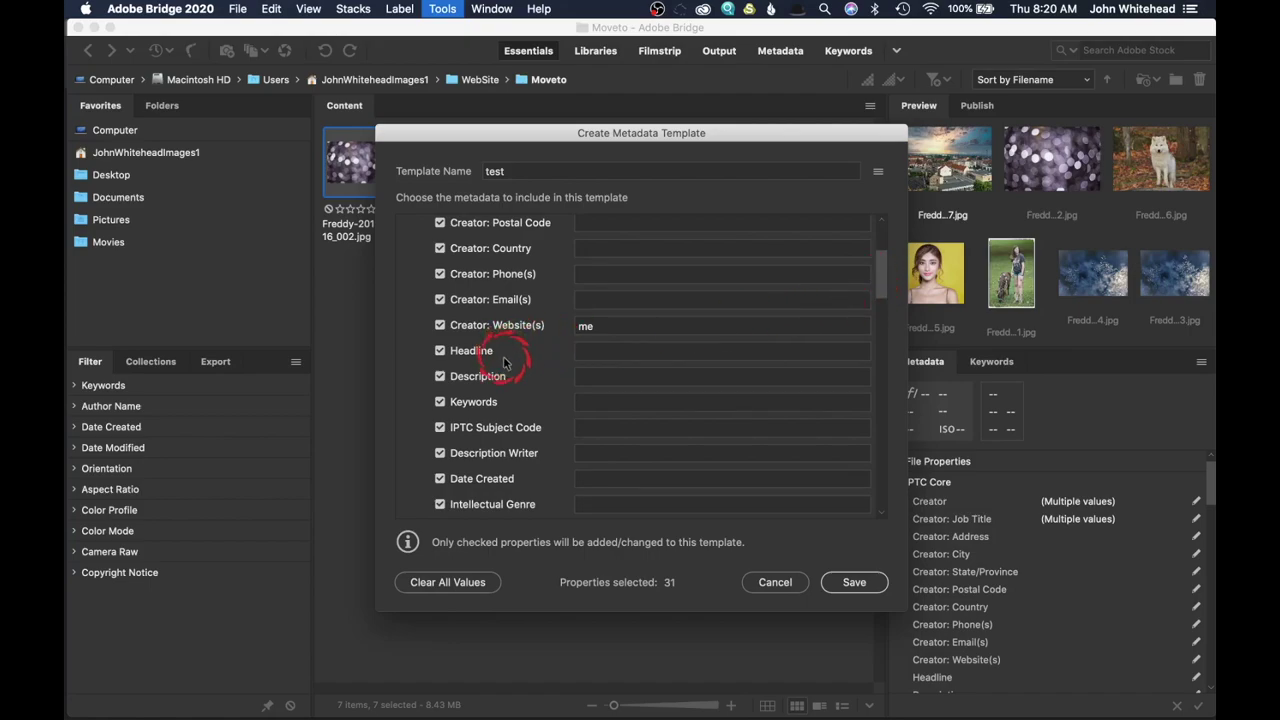
click(609, 382)
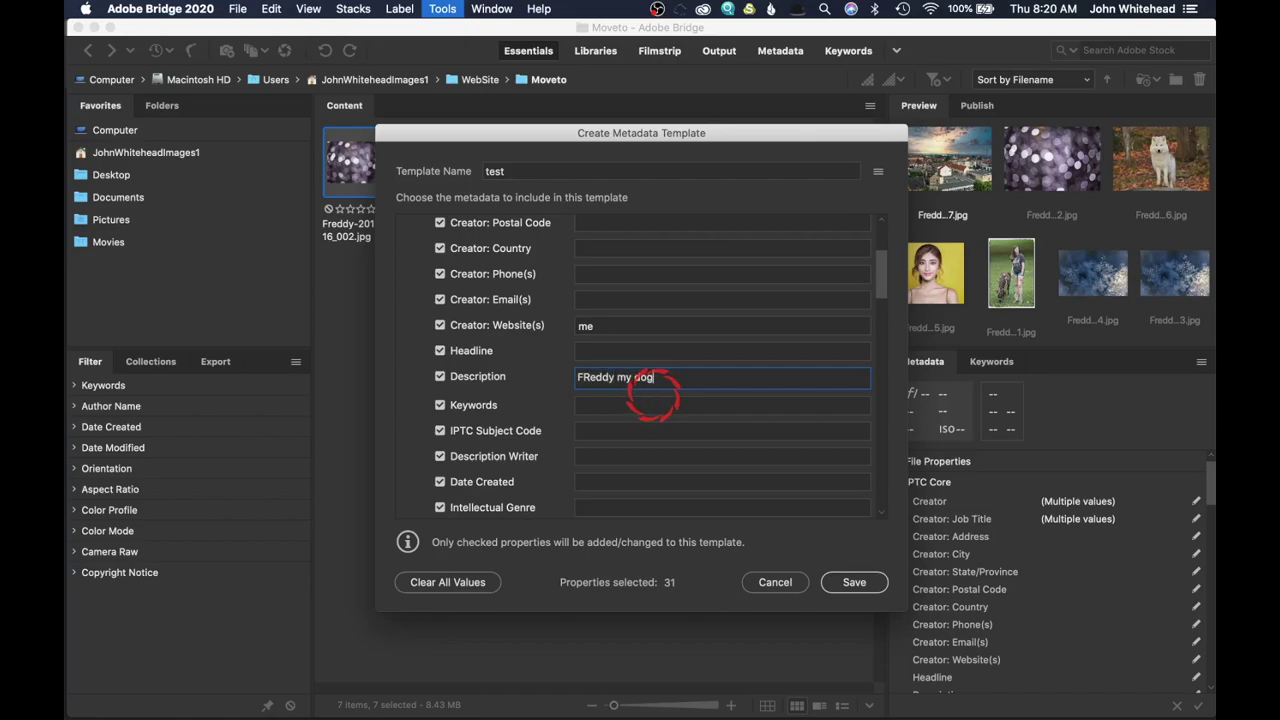
click(645, 405)
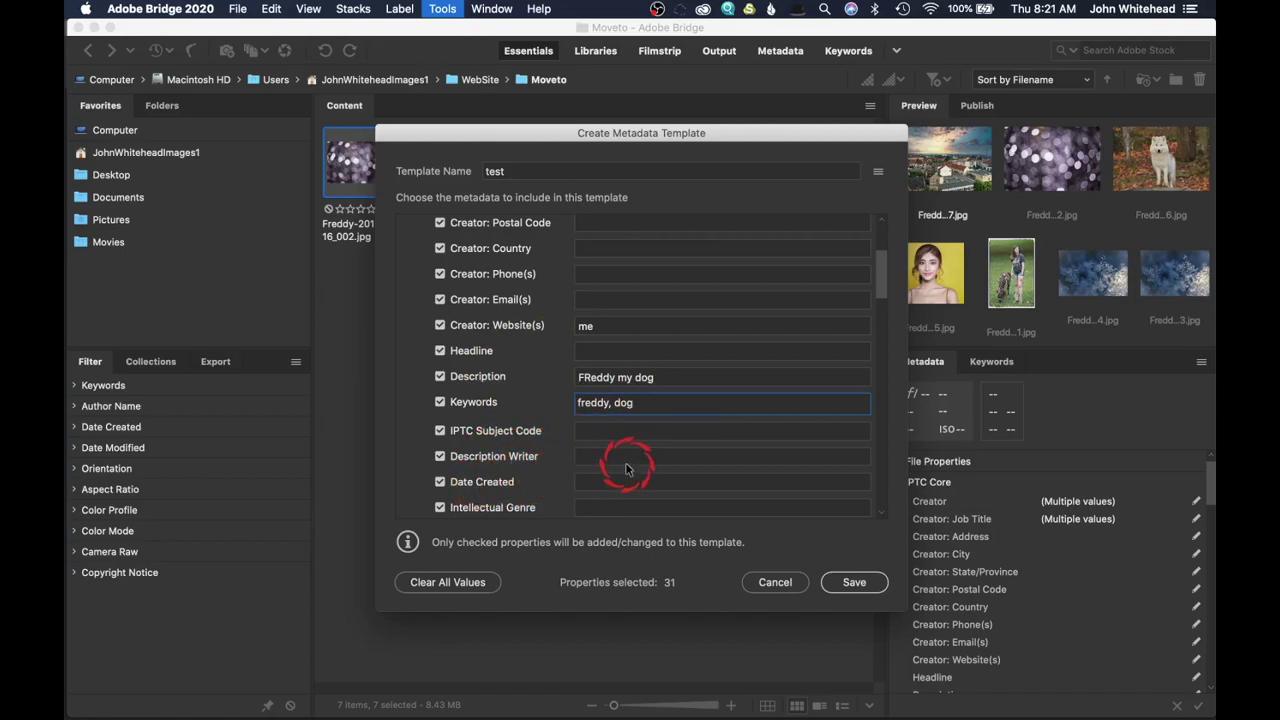
Look through the remaining template properties and save the metadata template
scroll(633, 456, down, 15)
scroll(633, 456, down, 15)
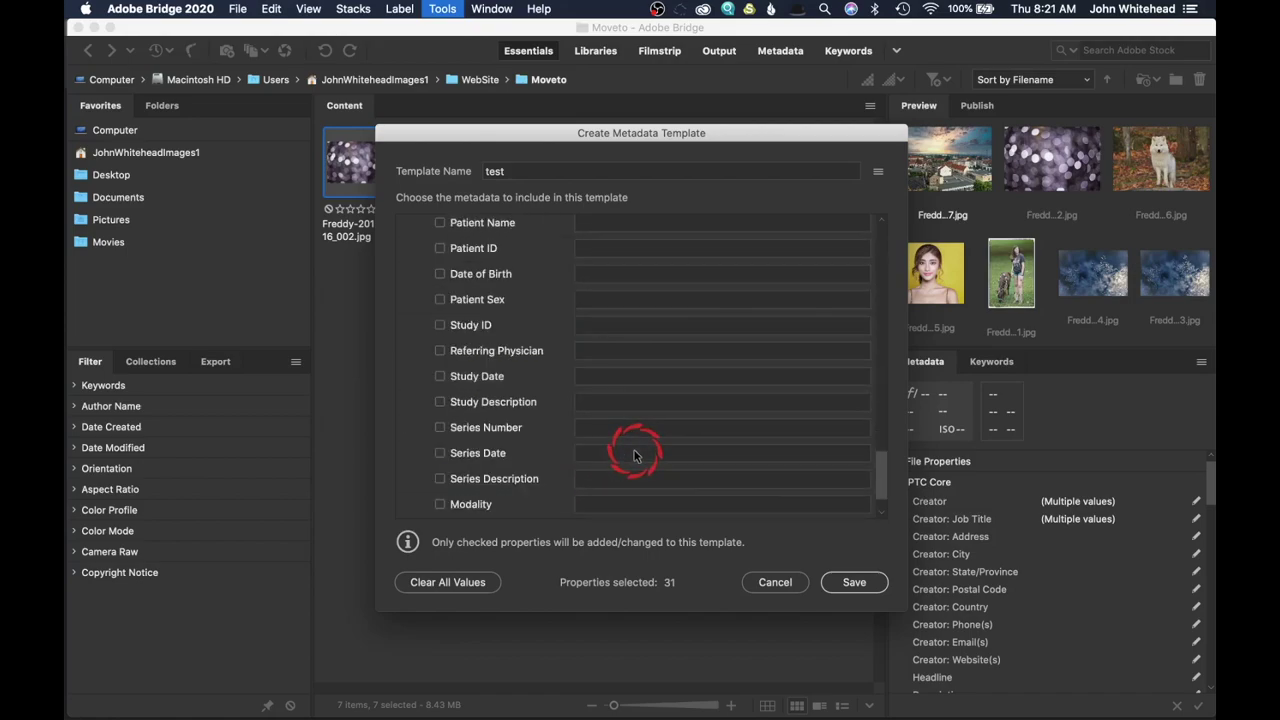
click(860, 583)
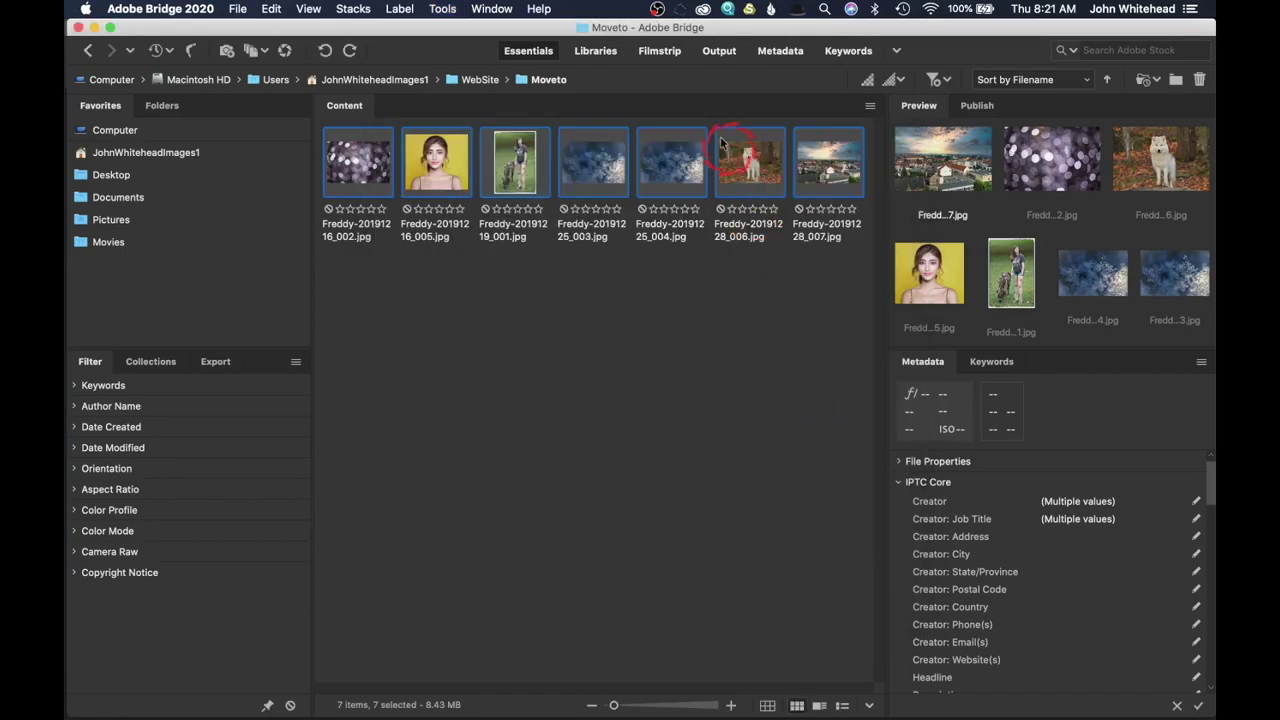
Replace the metadata of all selected images with the "test" template
click(443, 9)
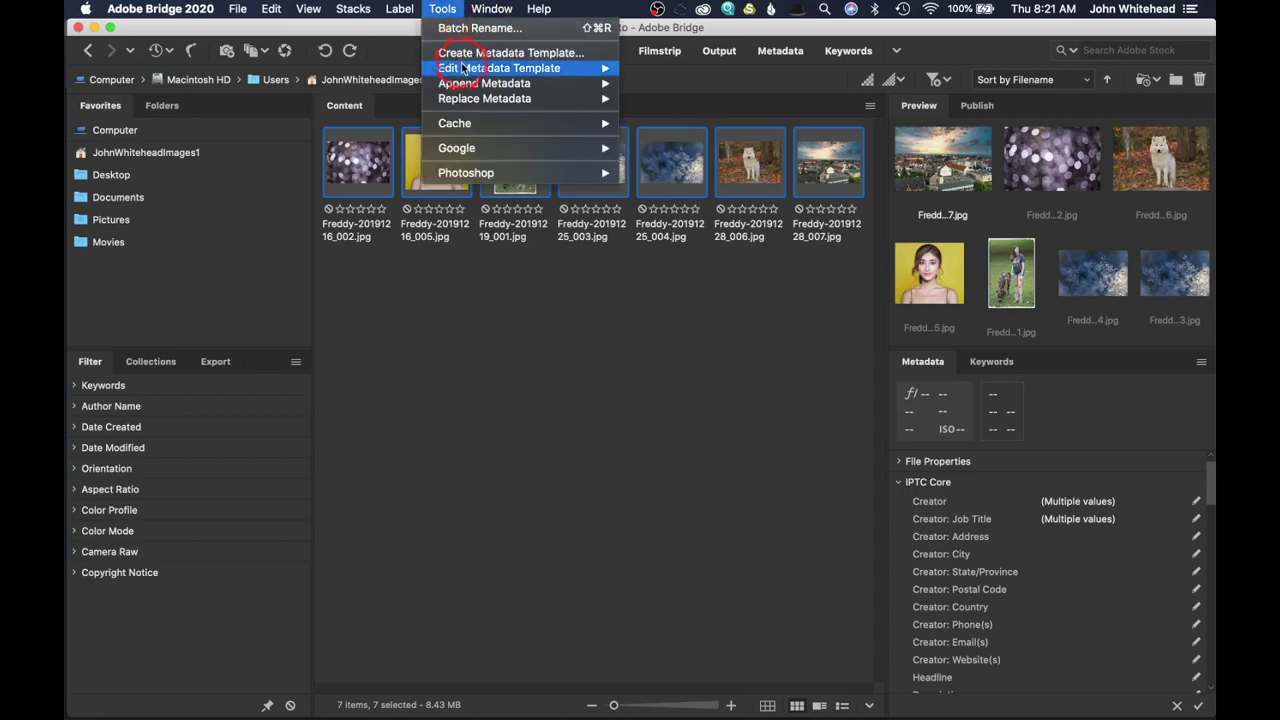
click(471, 101)
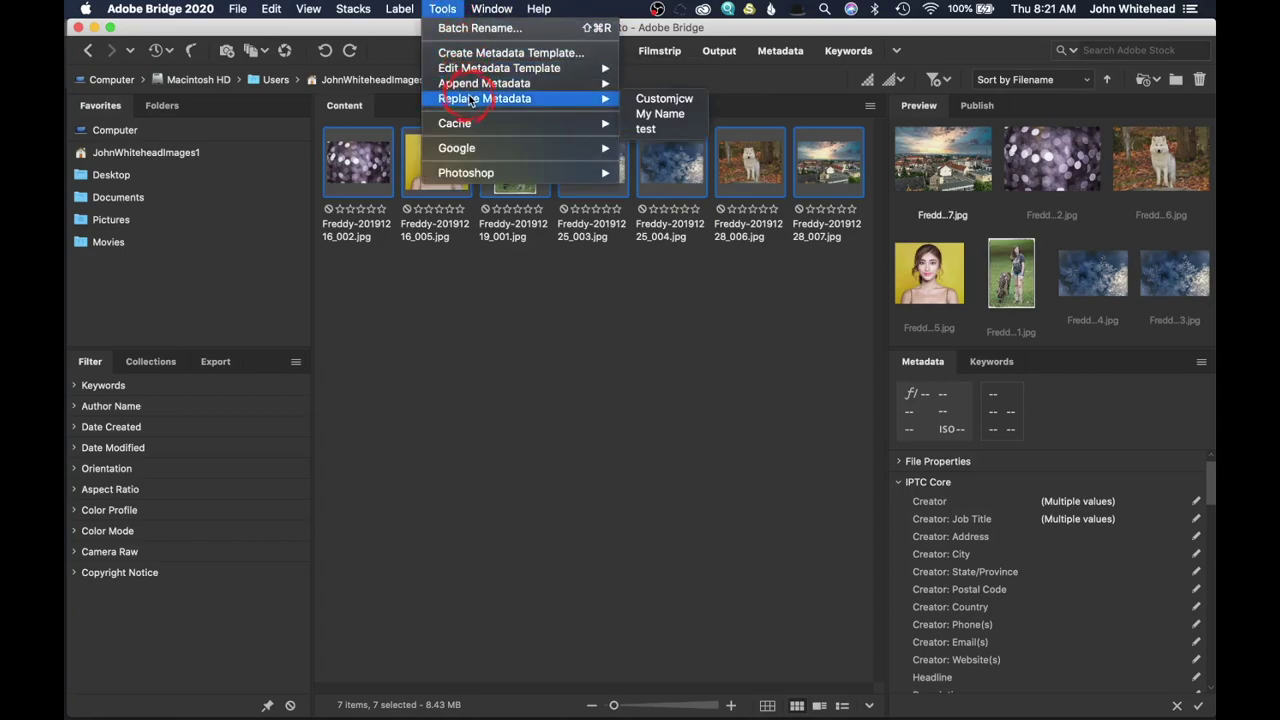
click(672, 133)
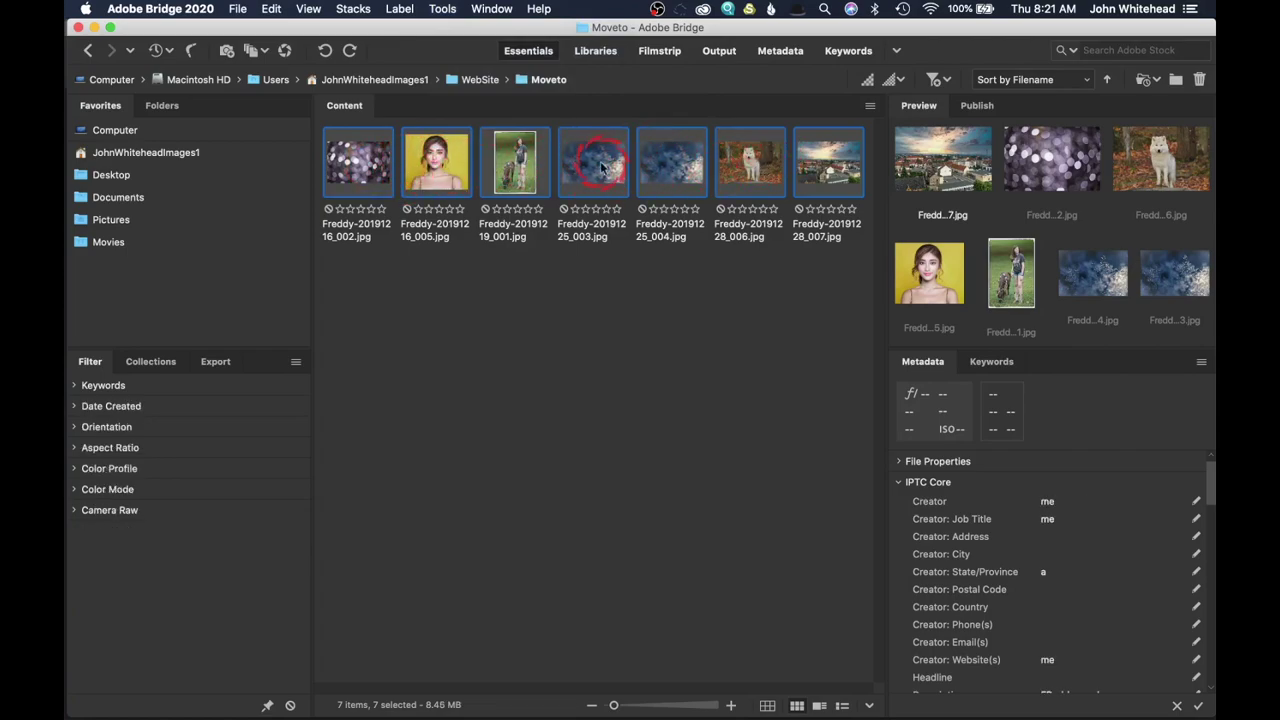
Reselect all images in the Moveto folder and review their IPTC Core metadata
click(573, 318)
click(593, 162)
click(596, 209)
click(358, 162)
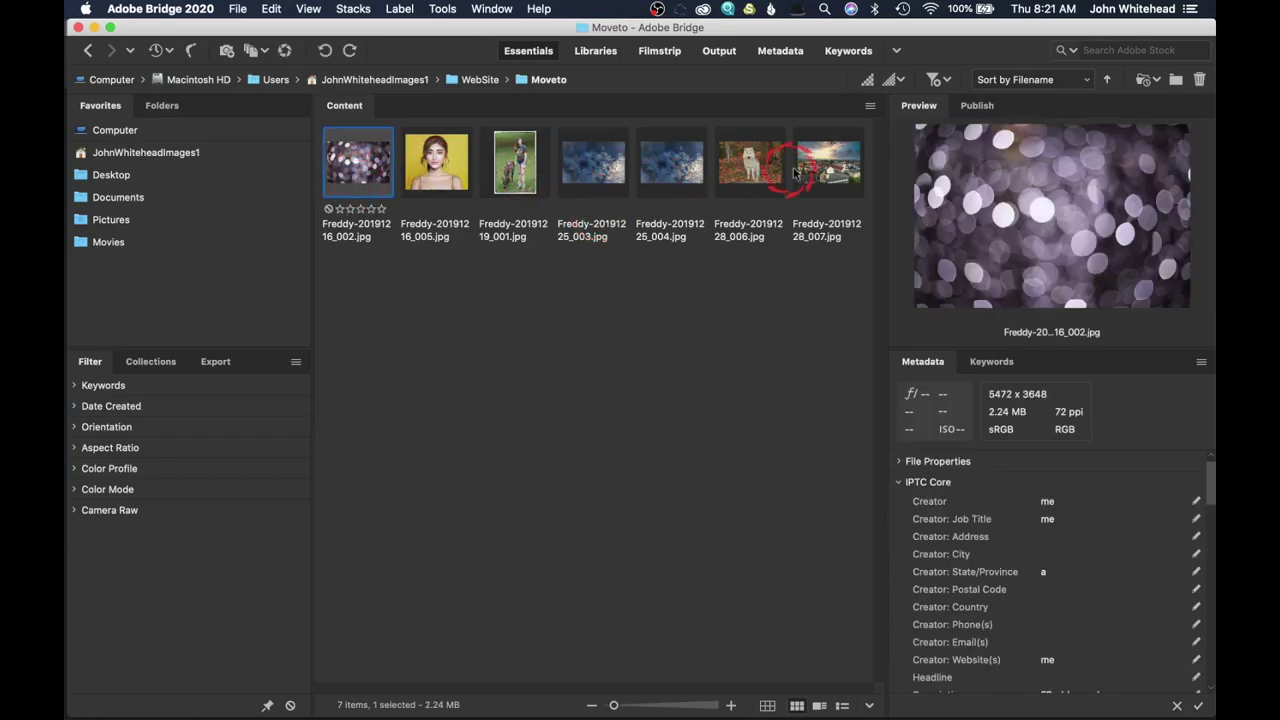
shift+click(823, 165)
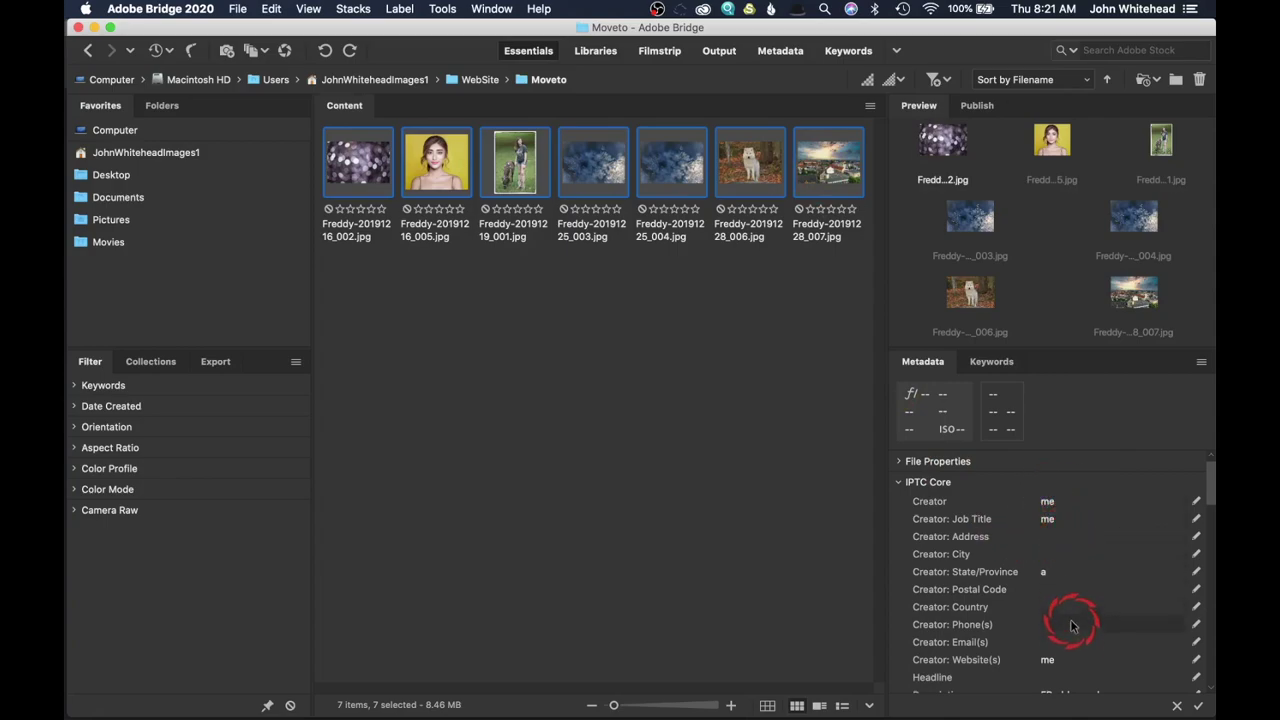
scroll(1071, 625, down, 10)
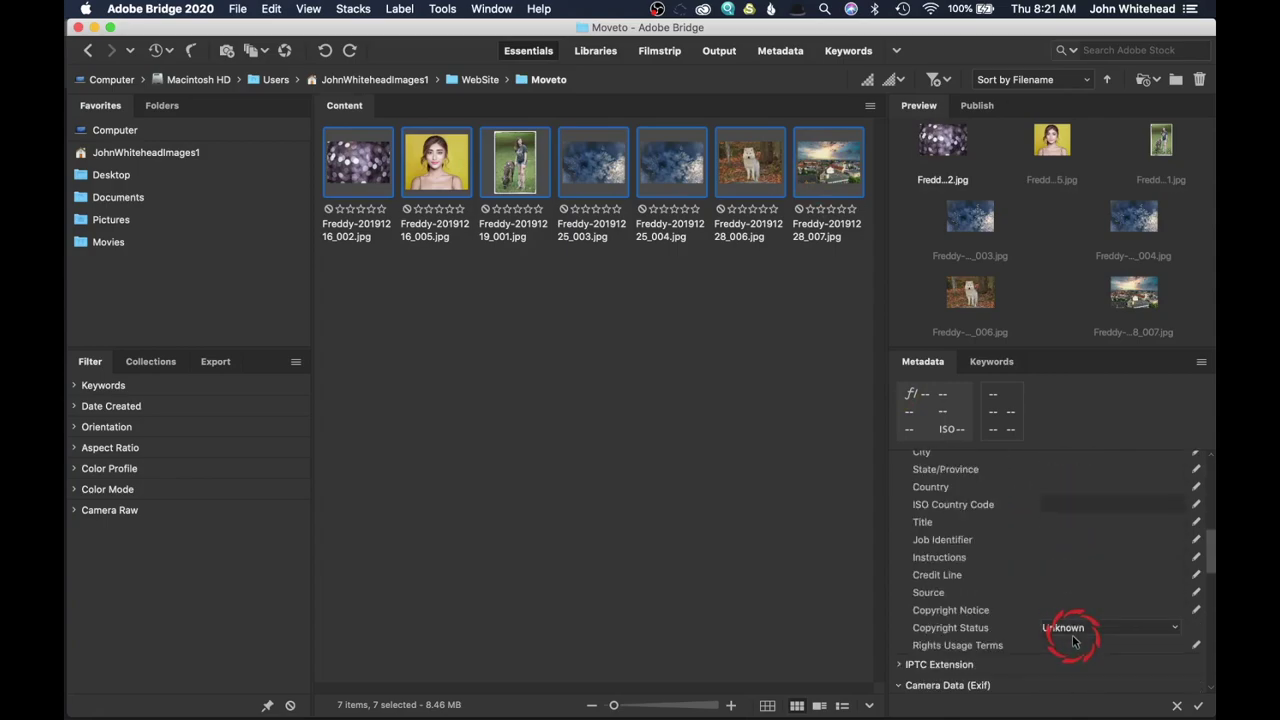
Filter the folder's images by the keyword "freddy"
click(84, 390)
click(86, 427)
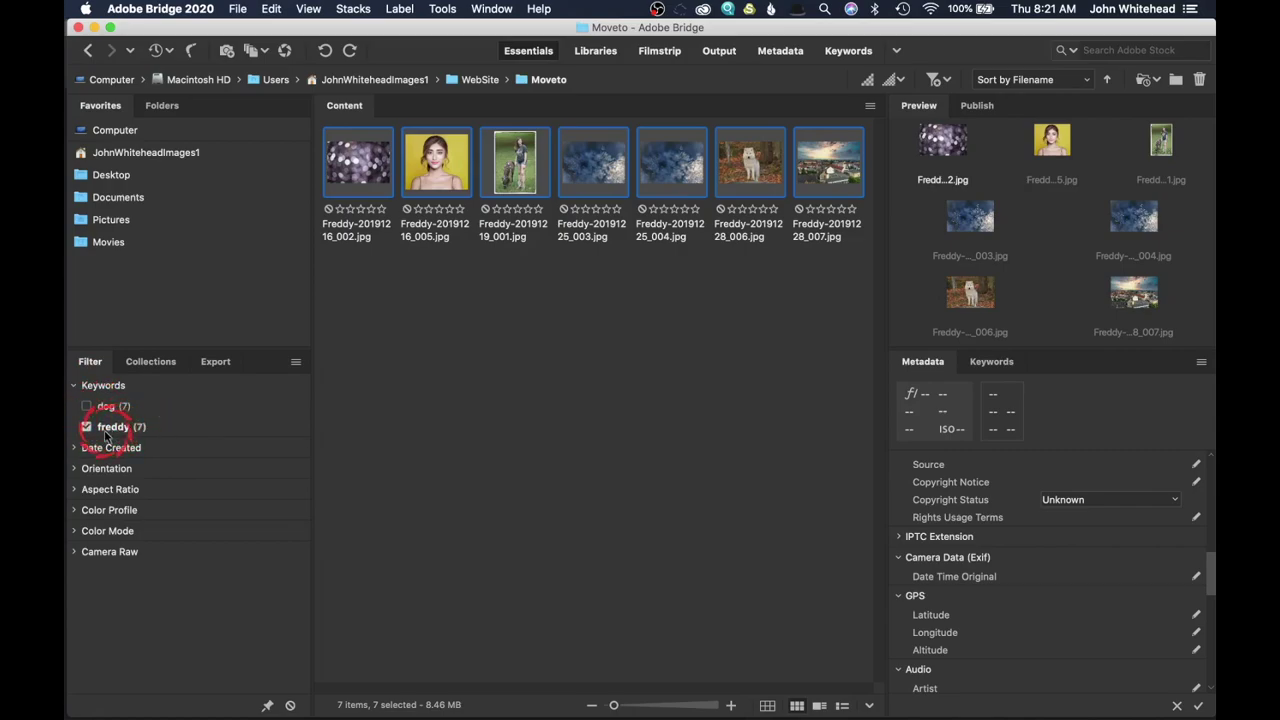